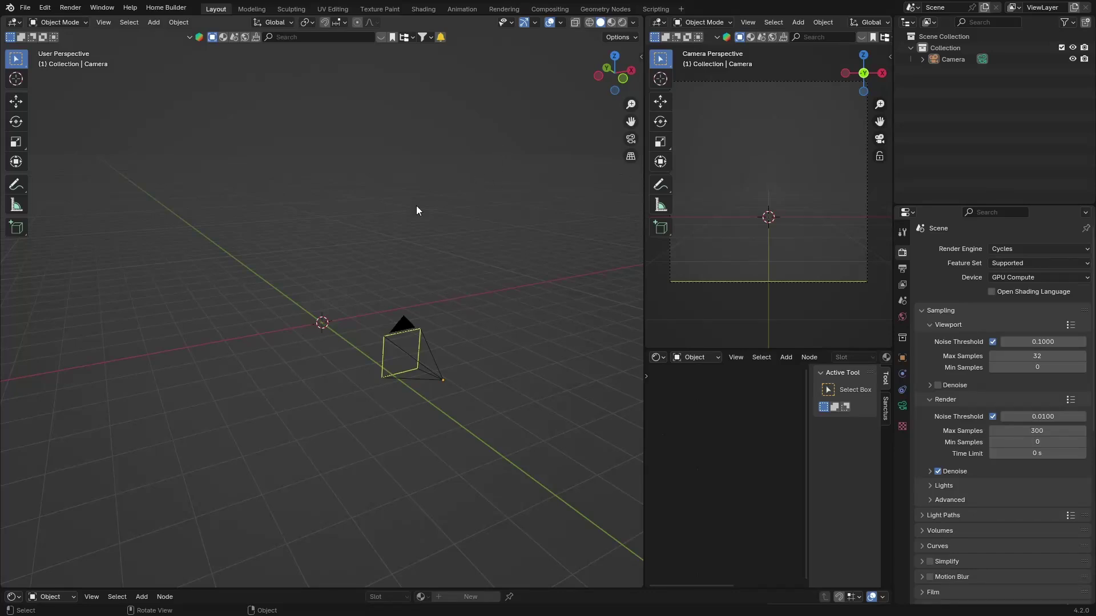
Select the camera in the viewport and delete it.
left_click(386, 346)
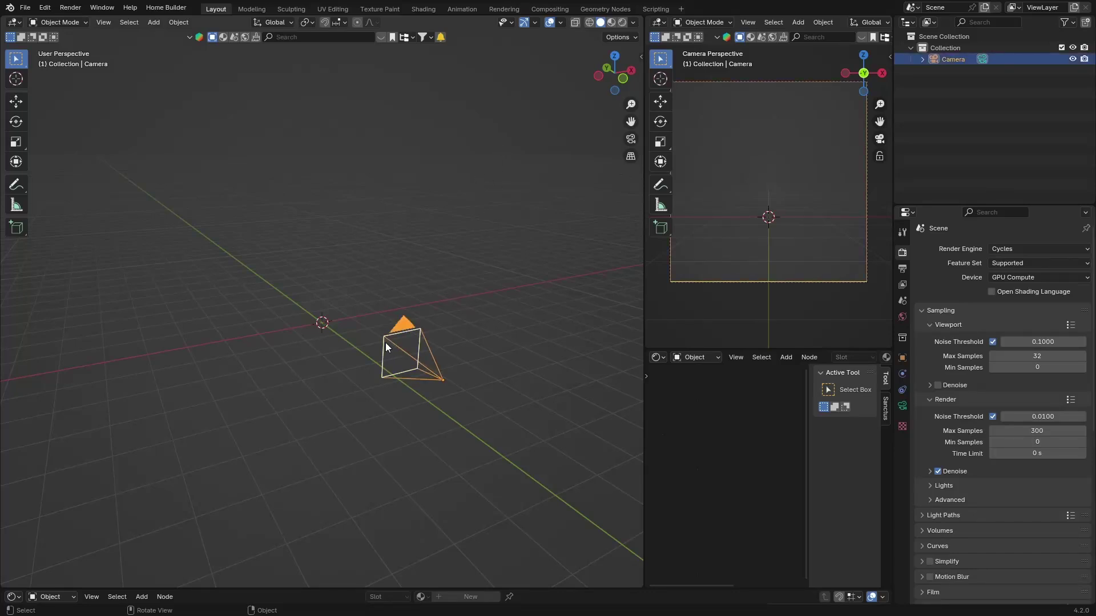
key("Delete")
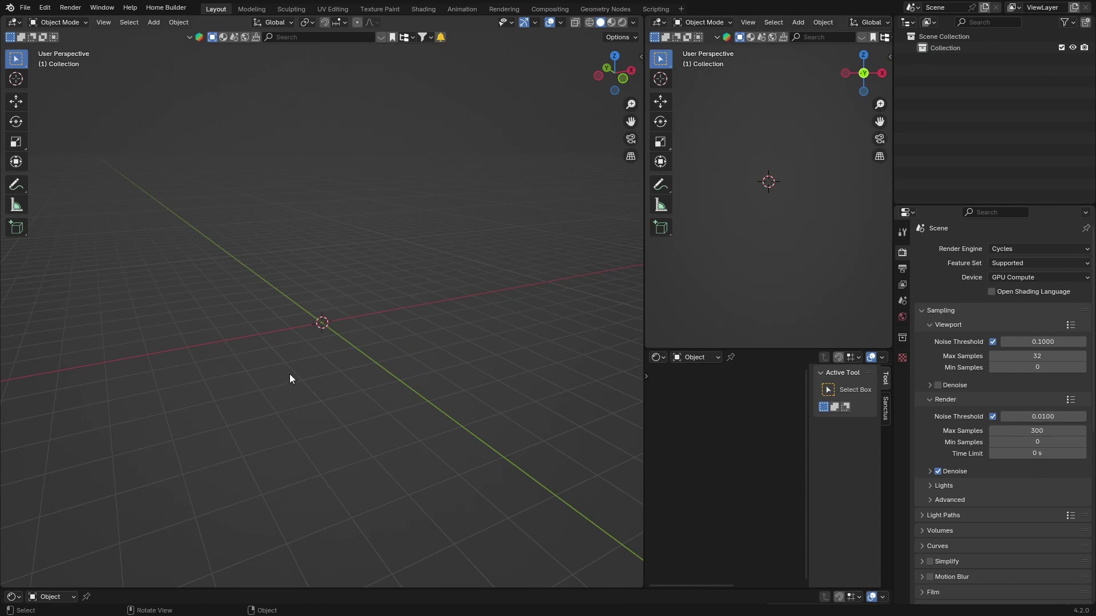
Switch to top view and add an icosphere at the scene centre.
left_click(615, 60)
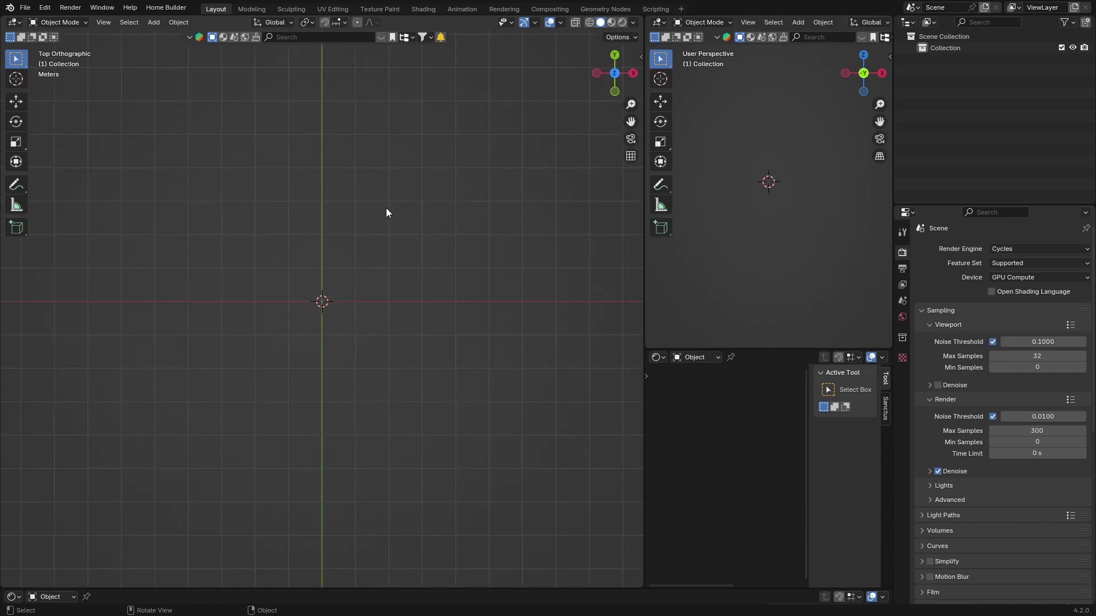
mouse_move(391, 248)
middle_mouse_down()
mouse_move(400, 202)
mouse_move(393, 227)
middle_mouse_up()
key("KP_7")
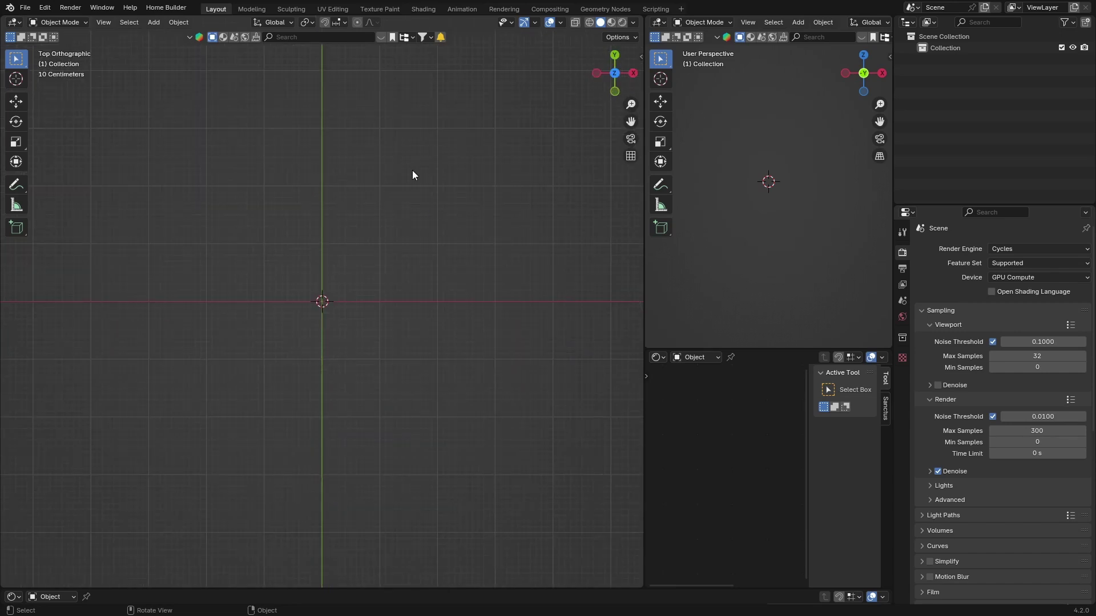
key("shift+a")
mouse_move(368, 201)
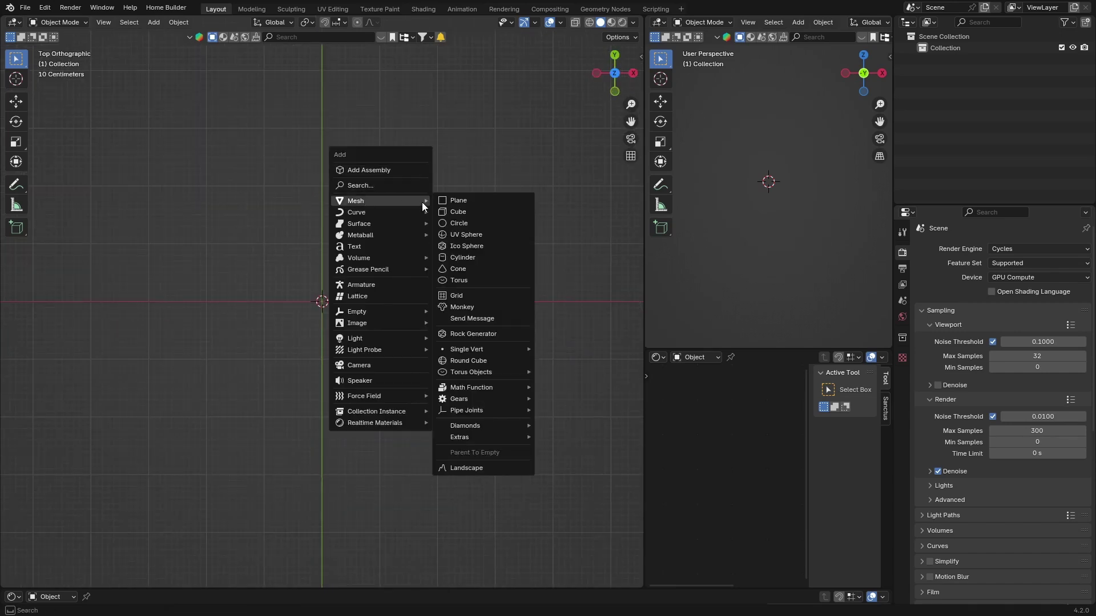
left_click(463, 246)
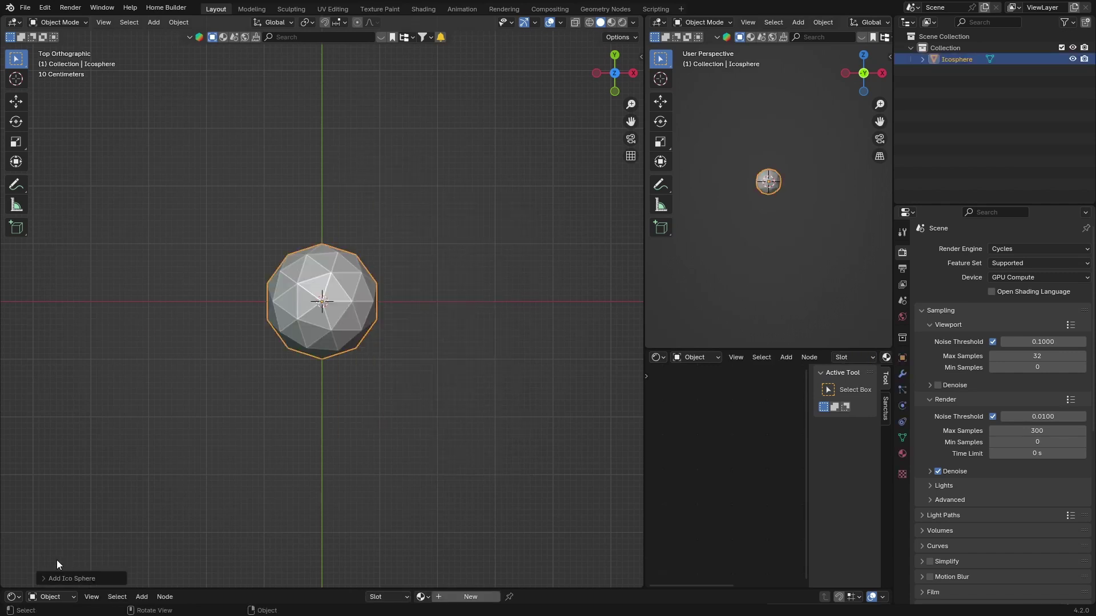
Give the icosphere 3 subdivisions and Shade Smooth.
left_click(40, 578)
left_click(186, 466)
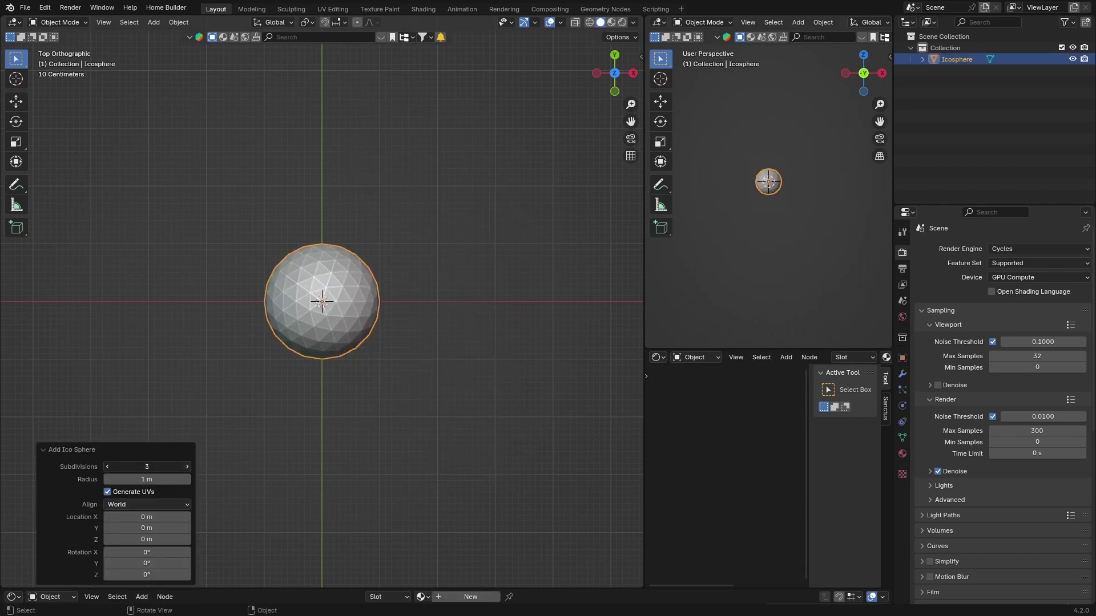
right_click(306, 293)
left_click(307, 286)
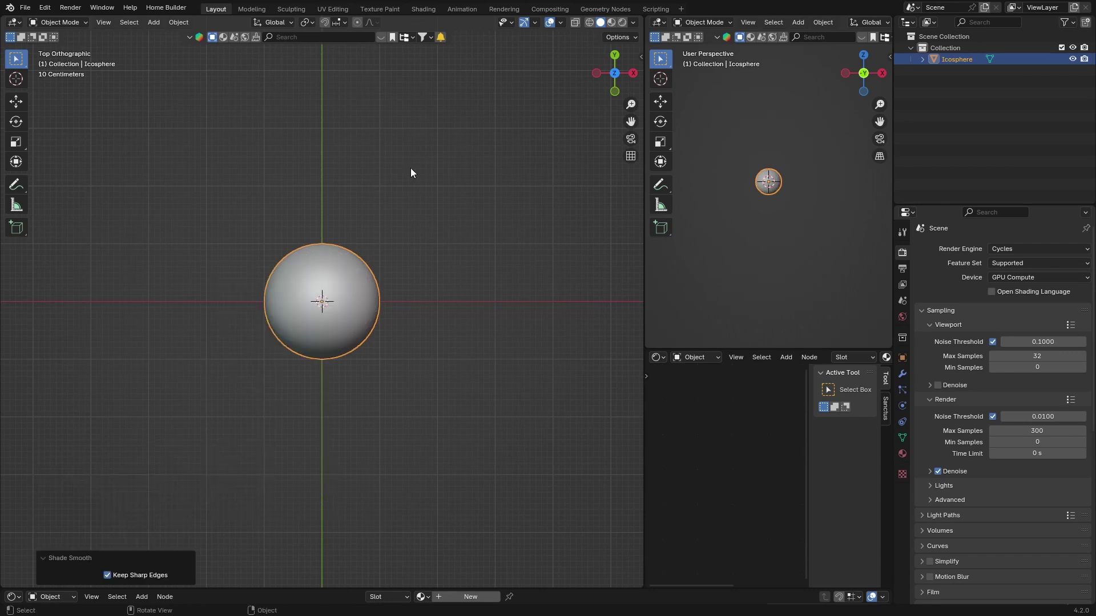
Add a Rigid Body to the icosphere in Physics and set its Type to Passive.
left_click(903, 406)
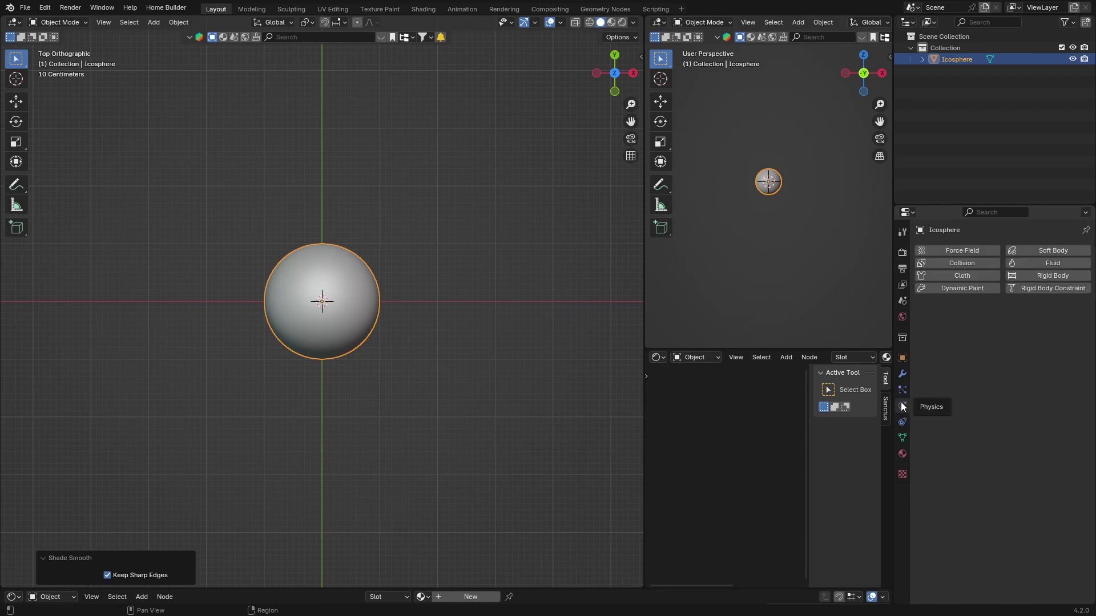
left_click(1046, 276)
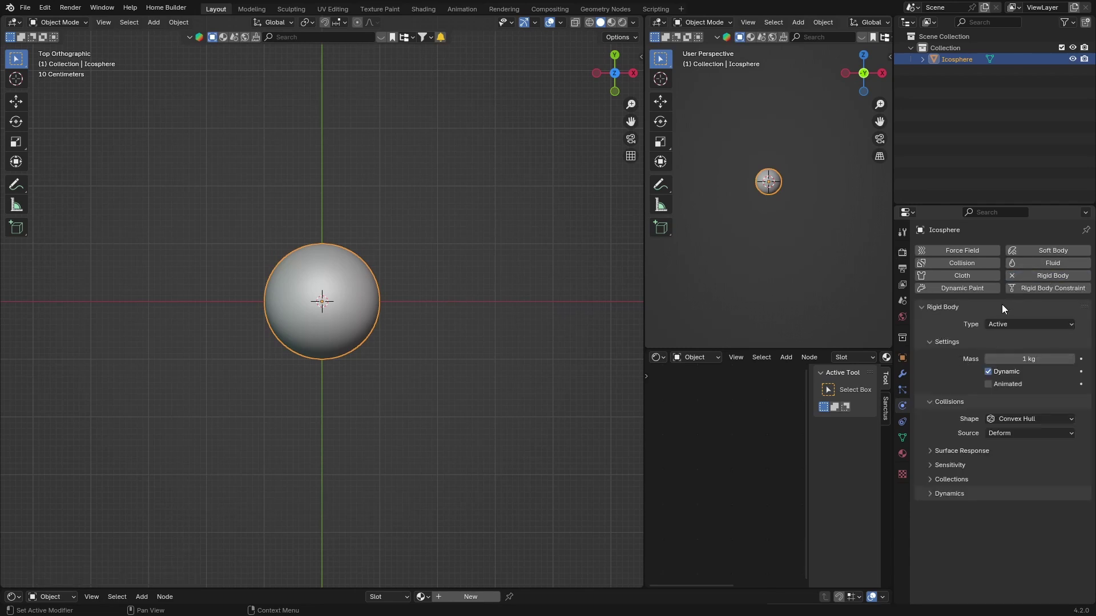
left_click(1012, 323)
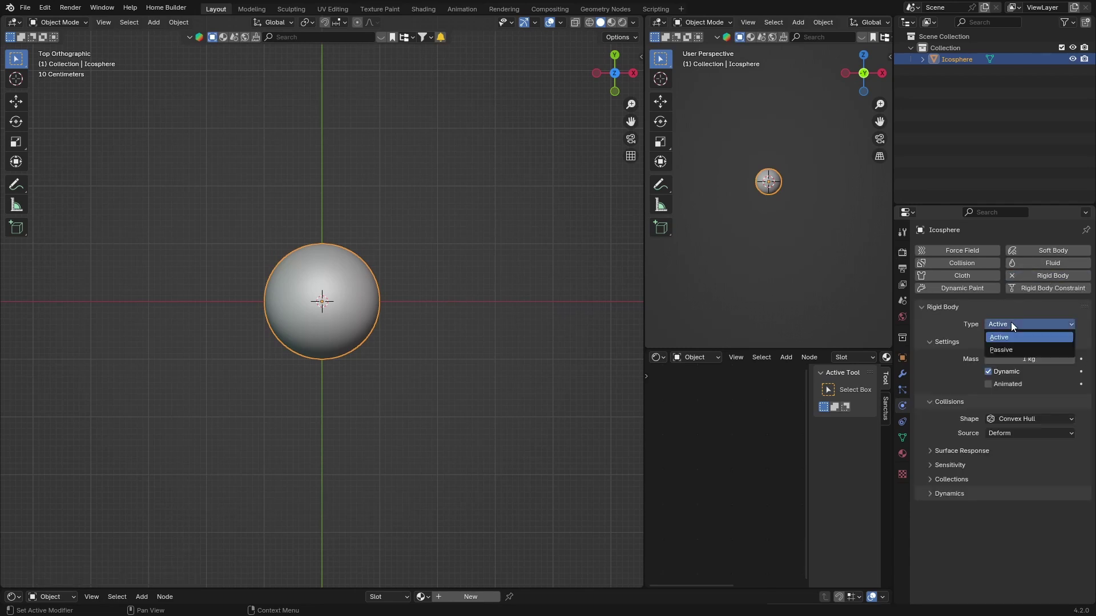
left_click(999, 351)
scroll(440, 197, "down", 5)
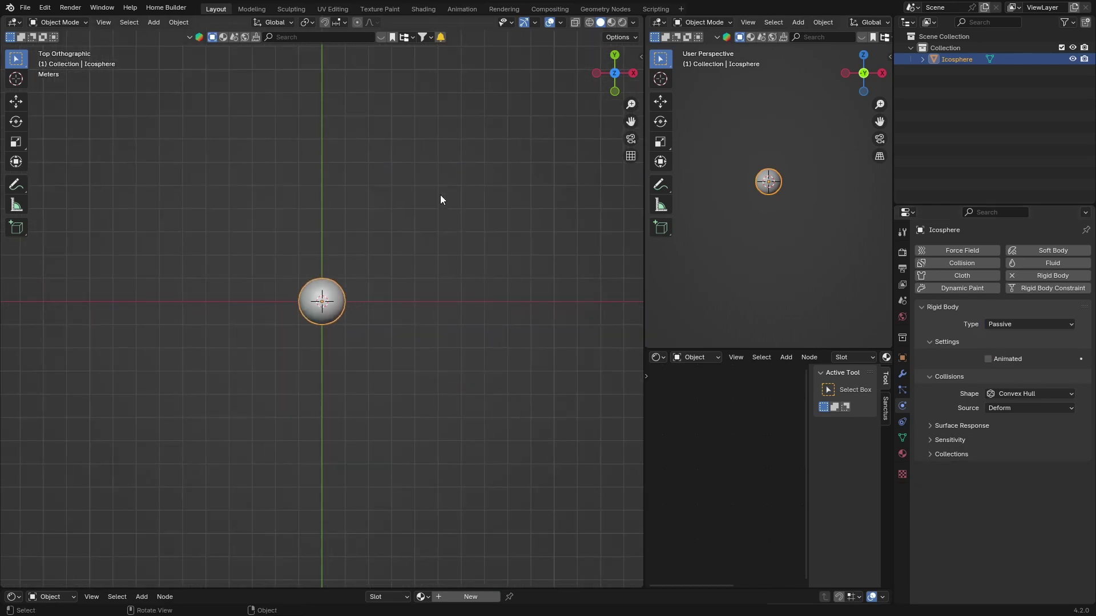
Duplicate the sphere, offsetting the copy right along X and up to Y 8.9974 m.
key("shift+d")
key("x")
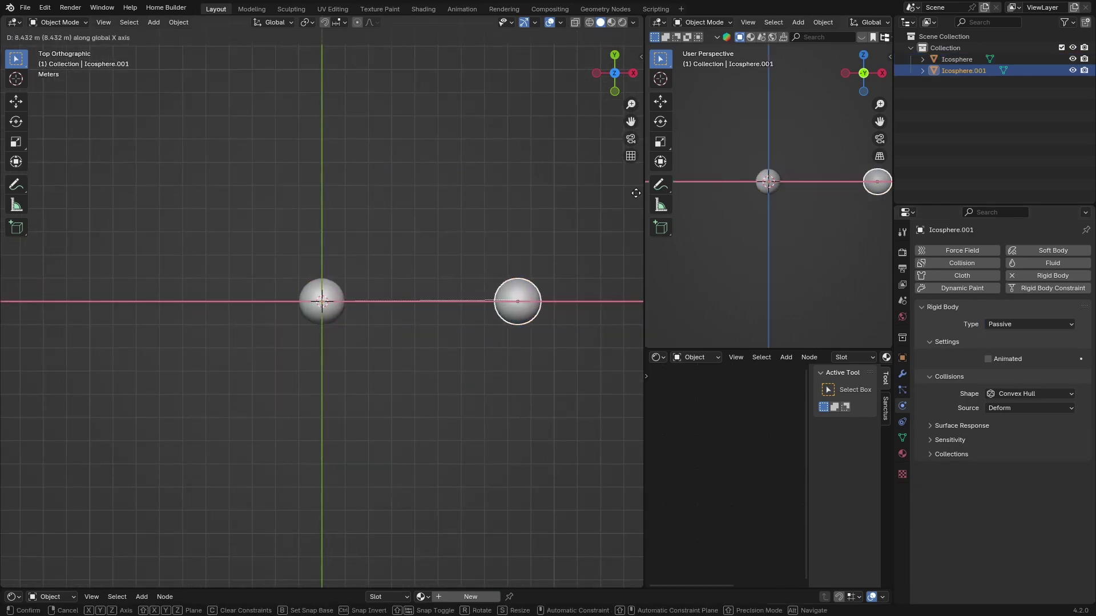
left_click(636, 194)
key("g")
key("y")
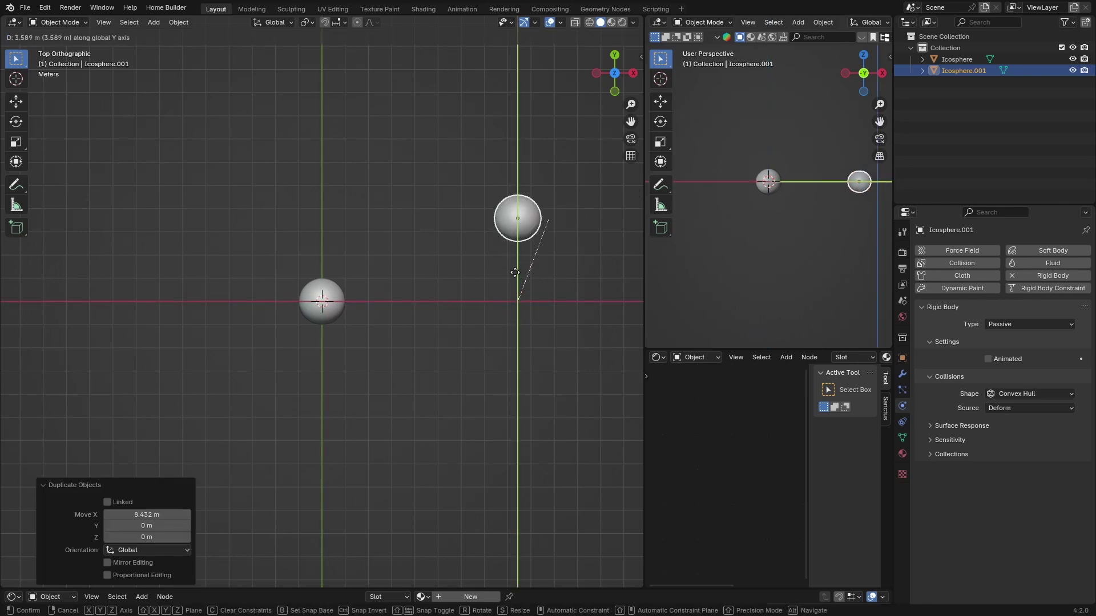
left_click(529, 158)
Scale the copied sphere down to 0.699.
scroll(529, 157, "down", 2)
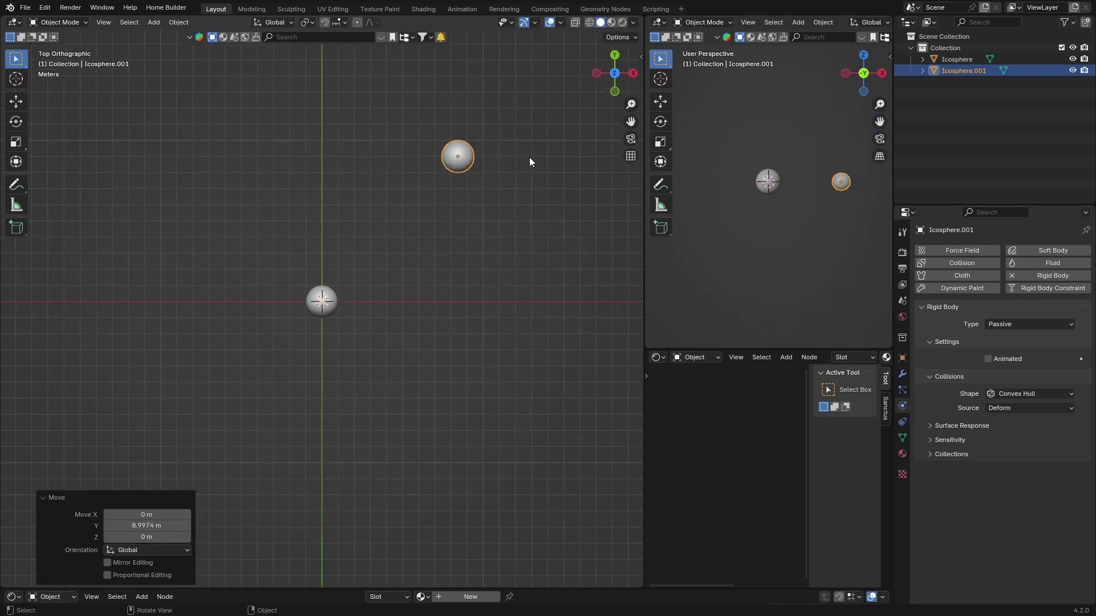
scroll(501, 154, "up", 1)
scroll(484, 130, "up", 1)
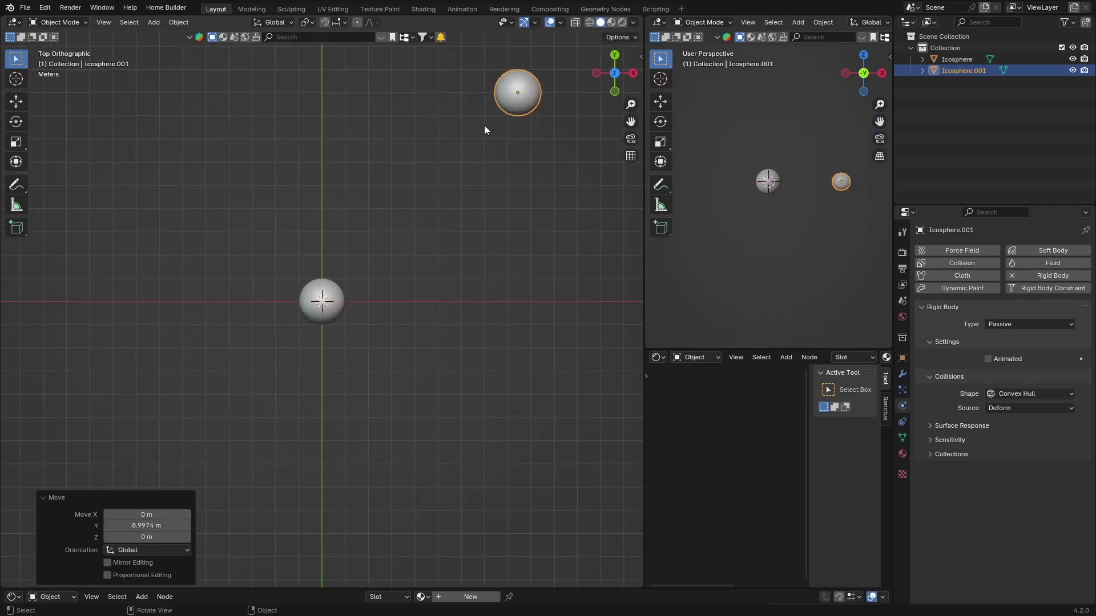
key("s")
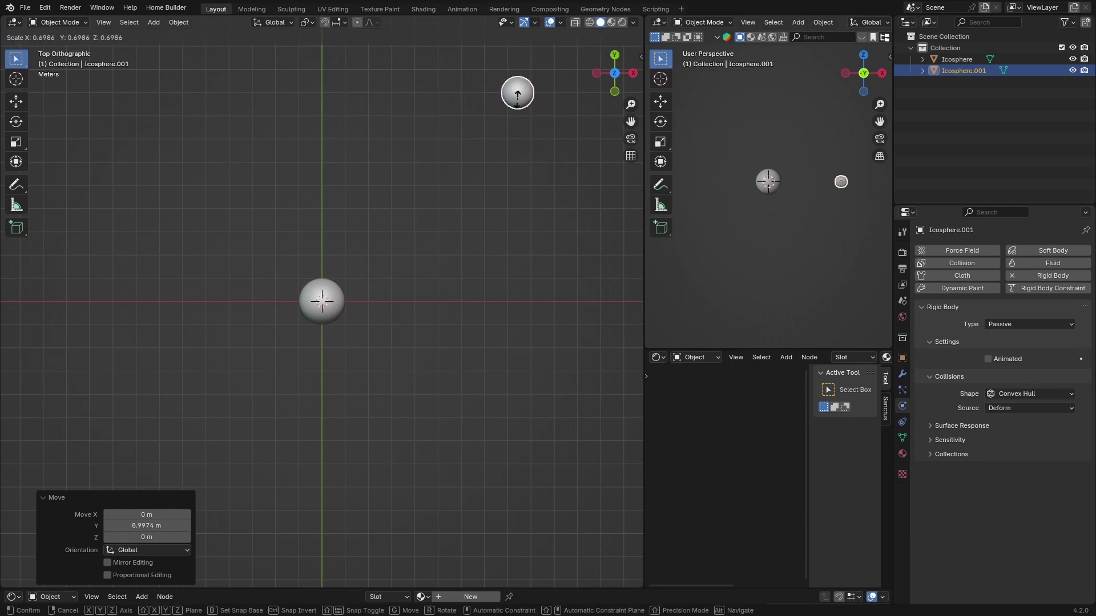
left_click(518, 95)
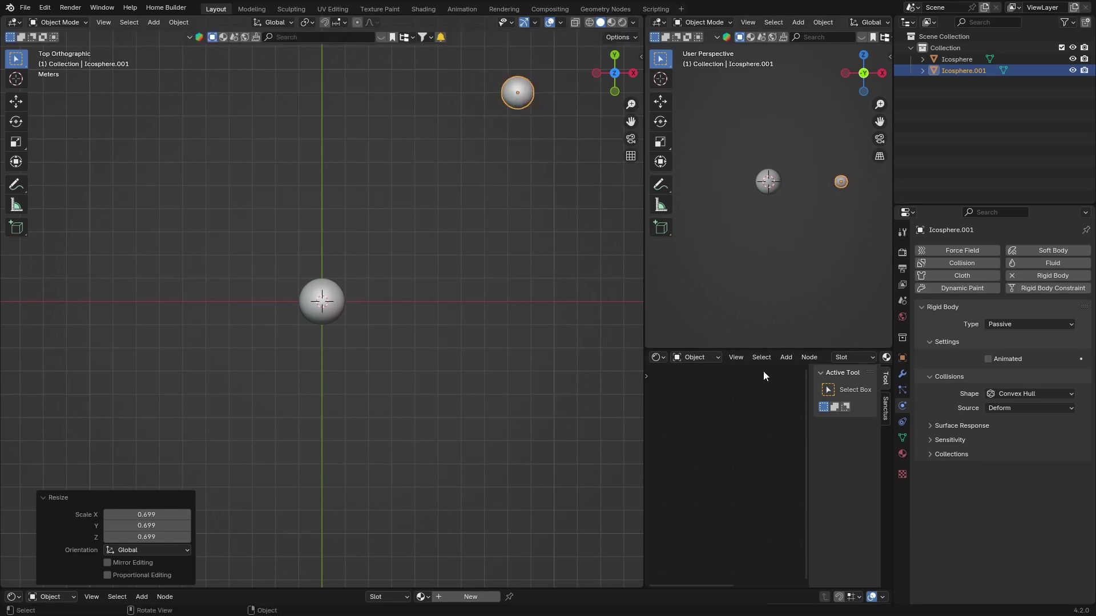
Set Icosphere.001's rigid body Type to Active with a Sphere collision shape.
left_click(999, 325)
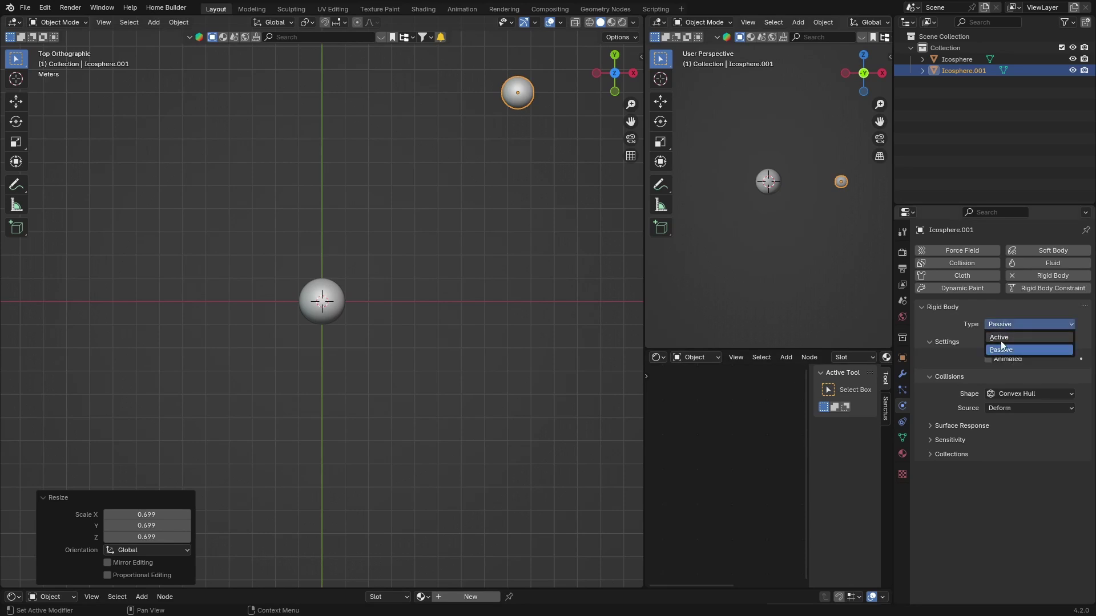
left_click(1002, 338)
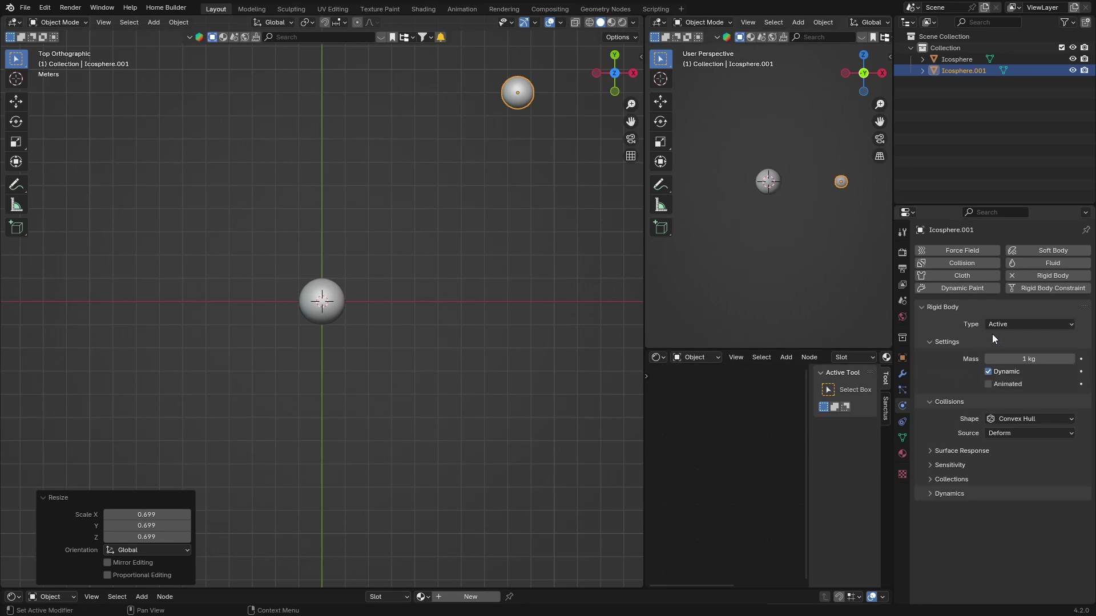
left_click(1015, 418)
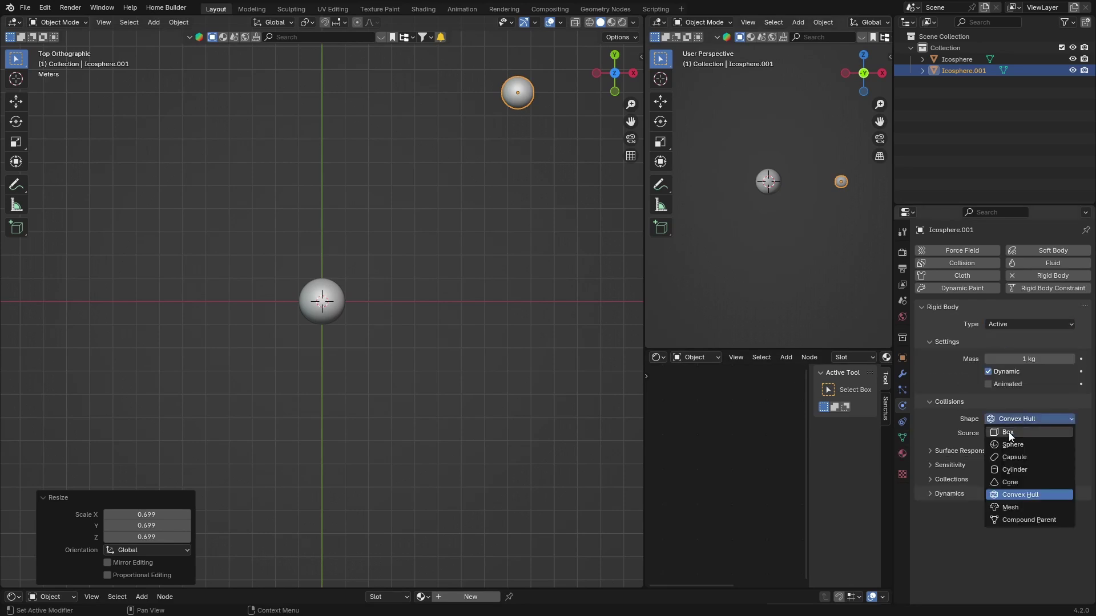
left_click(1011, 446)
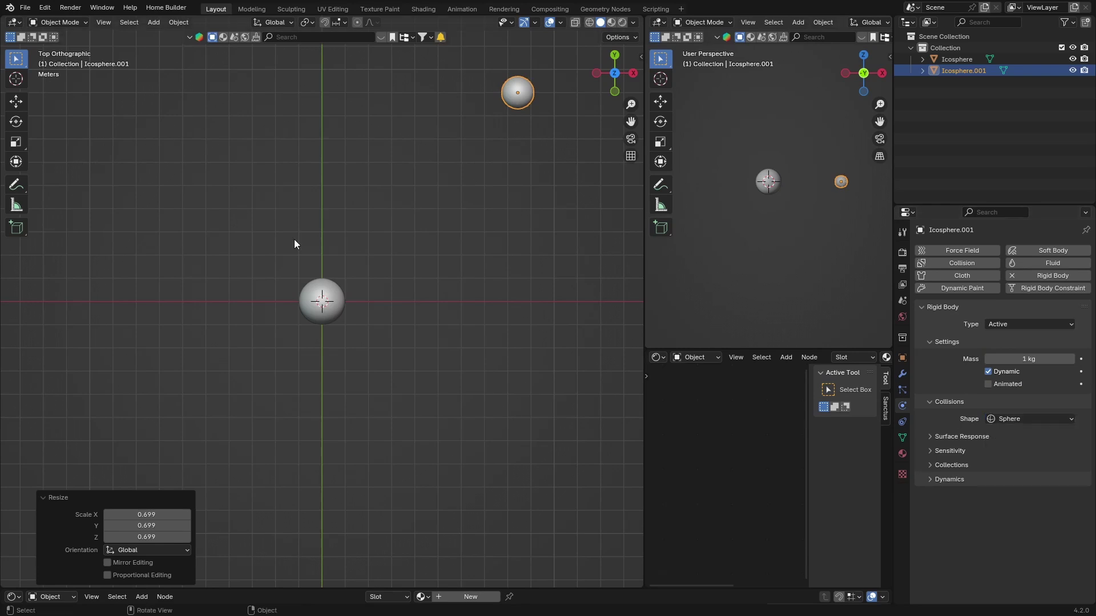
key("shift+a")
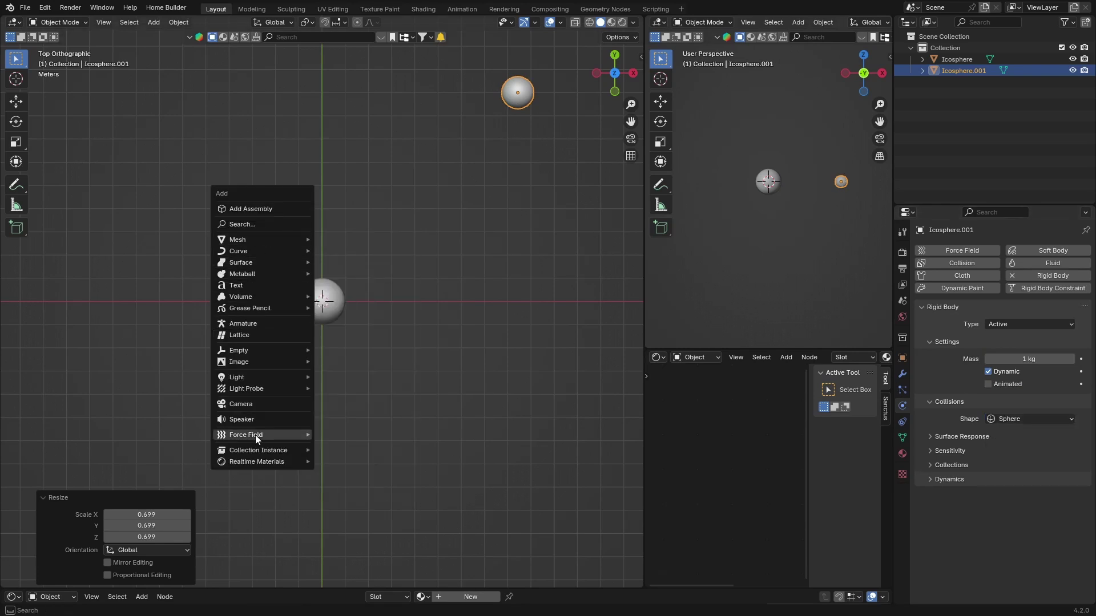
Add a Force field at the origin and set its Strength to -700.
mouse_move(256, 436)
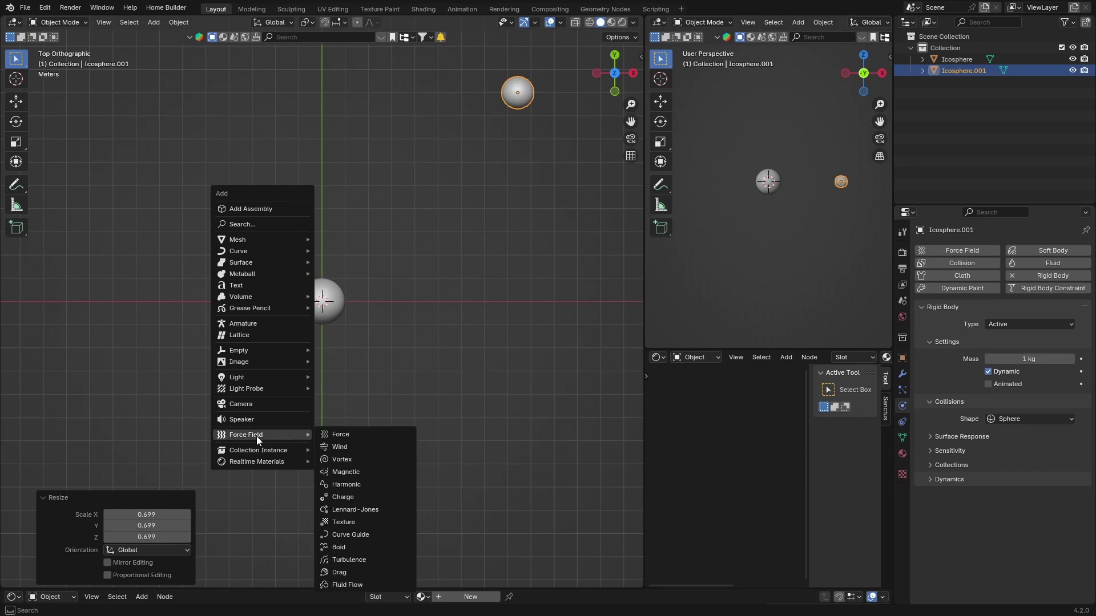
left_click(338, 437)
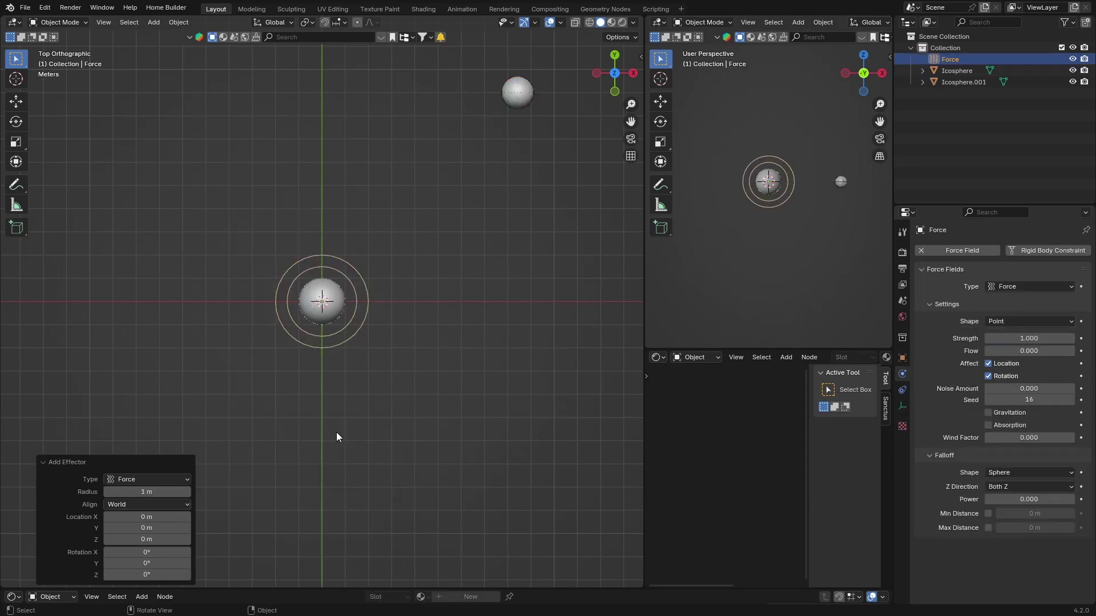
left_click(1031, 338)
type("-700")
key("Return")
Switch the bottom editor to a Timeline and enlarge it.
left_click(40, 464)
left_click(11, 596)
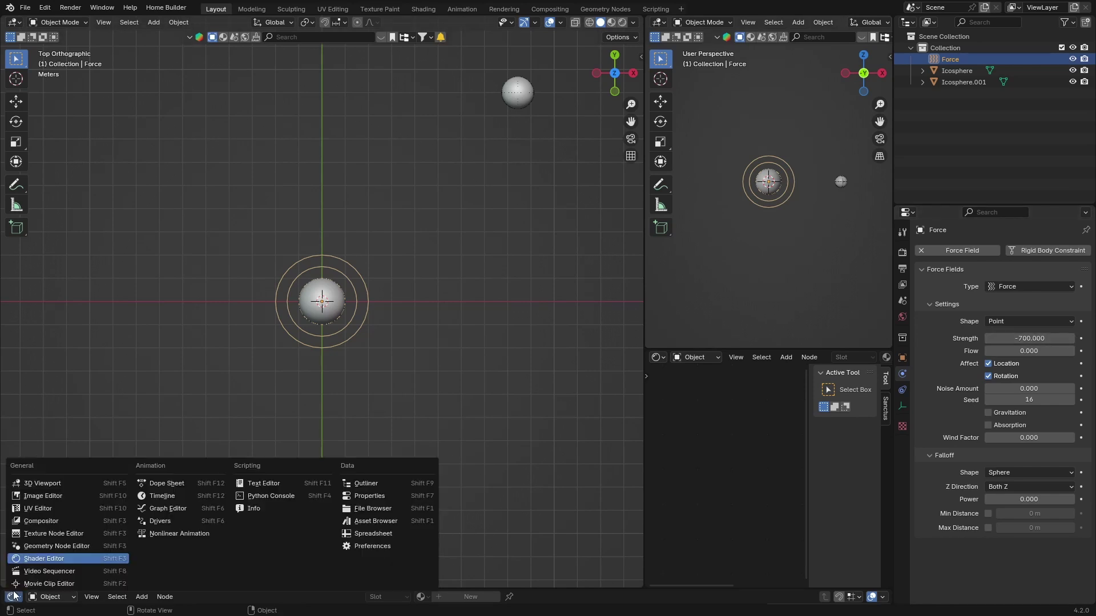
left_click(173, 498)
left_click_drag(196, 592, 146, 505)
Play the simulation briefly, stop it, and rewind the playhead to frame 0.
key("space")
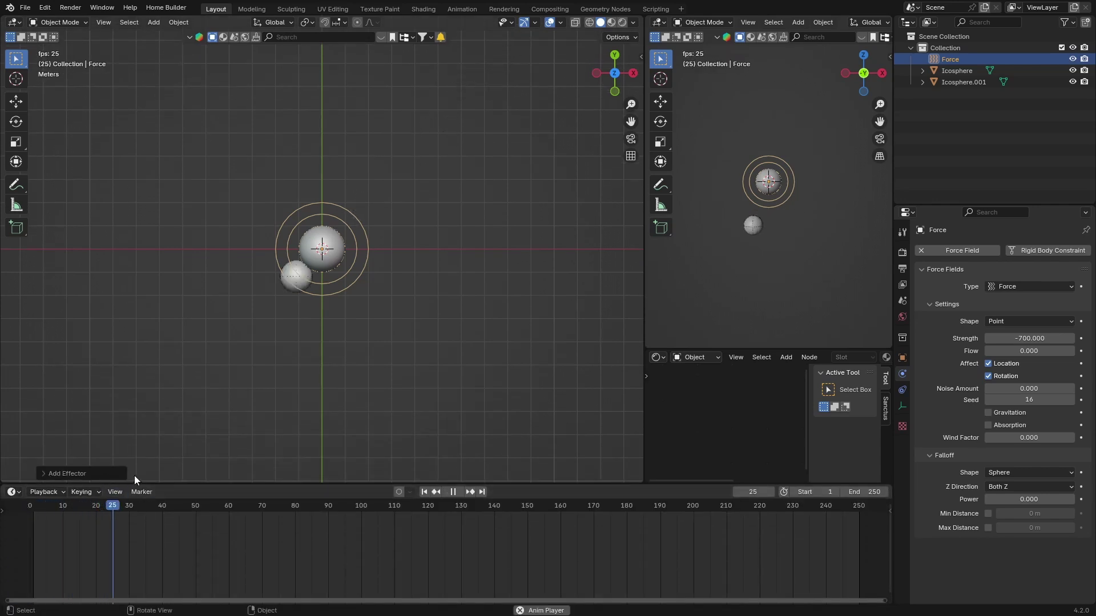
key("space")
left_click_drag(144, 510, 29, 507)
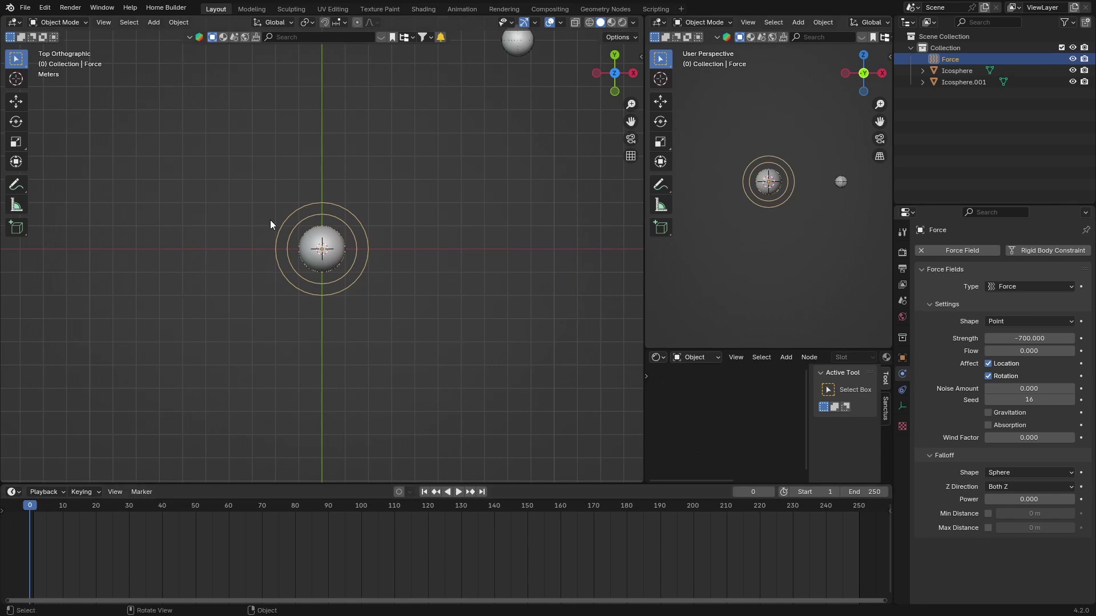
scroll(245, 234, "down", 2)
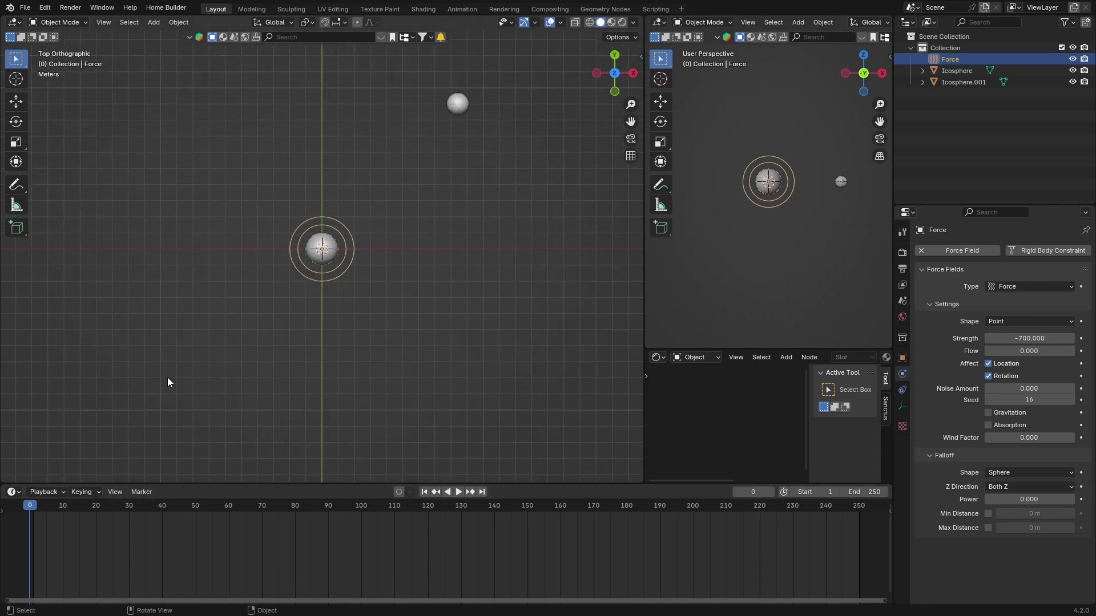
Duplicate Icosphere.001 into a larger copy just to its right.
left_click(460, 106)
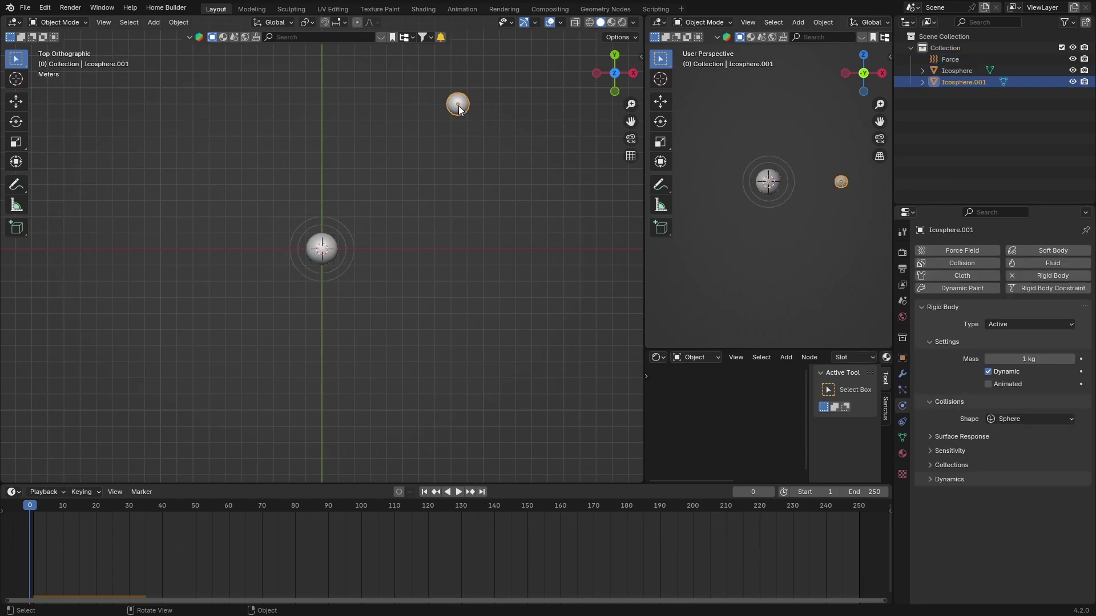
key("shift+d")
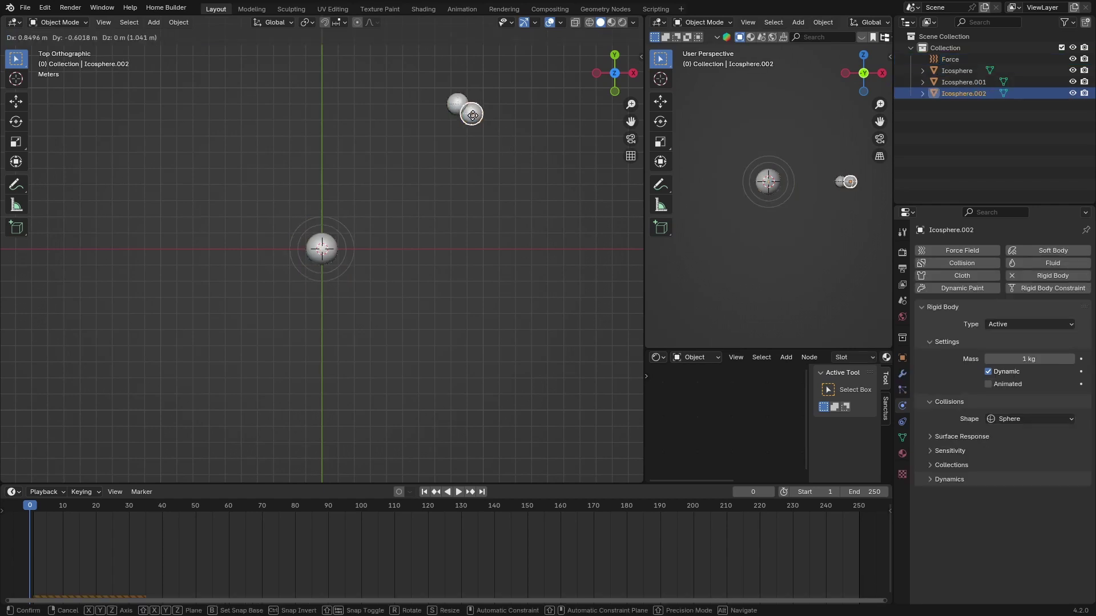
left_click(494, 126)
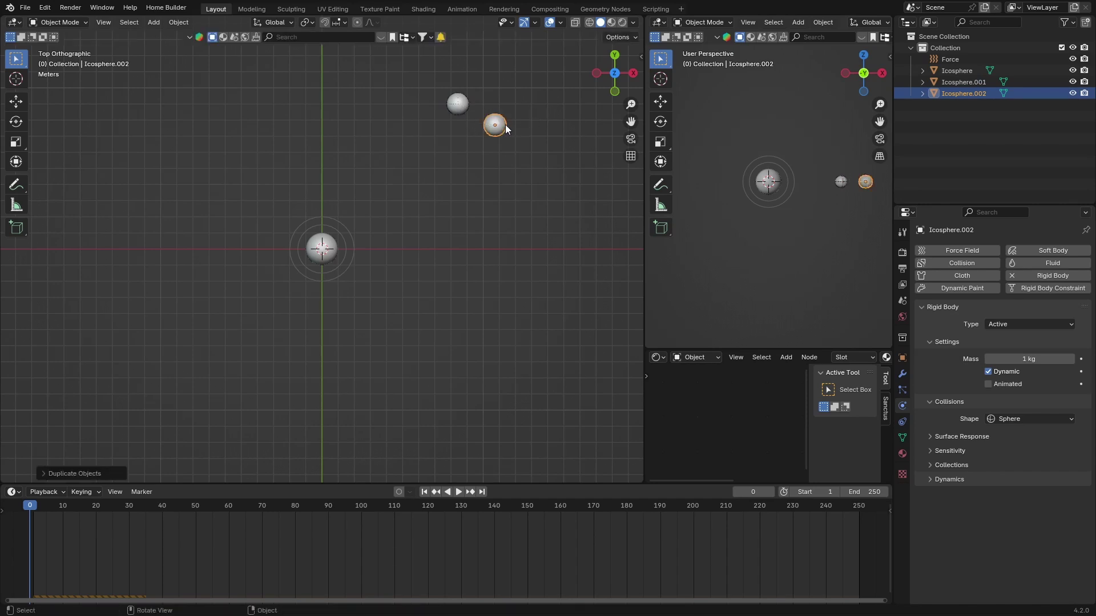
key("s")
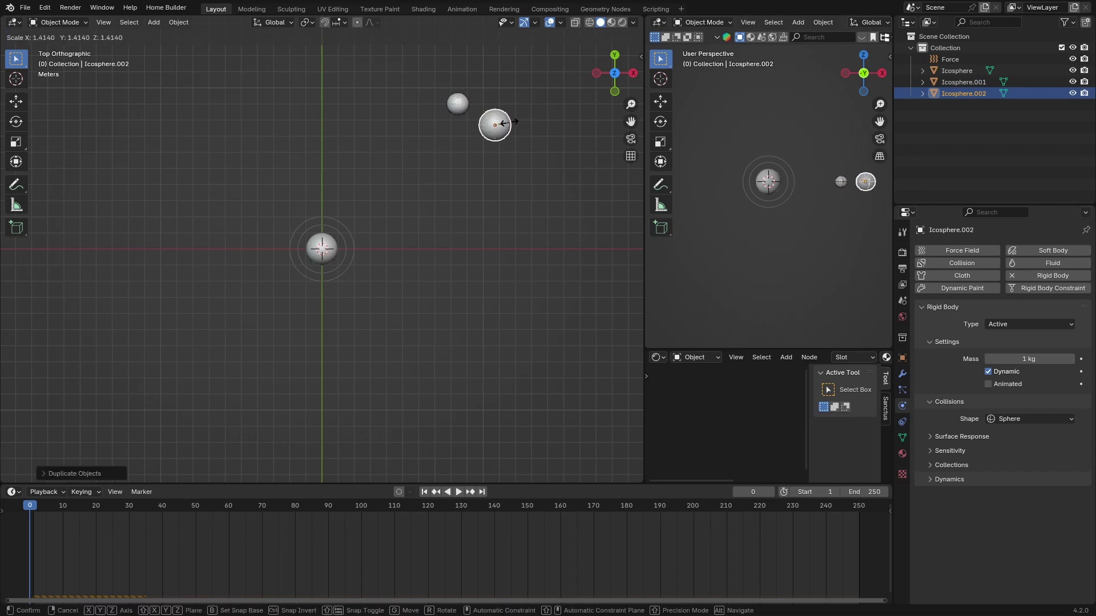
left_click(505, 117)
Duplicate Icosphere.001 again as a smaller Icosphere.003 below-left of it.
left_click(463, 101)
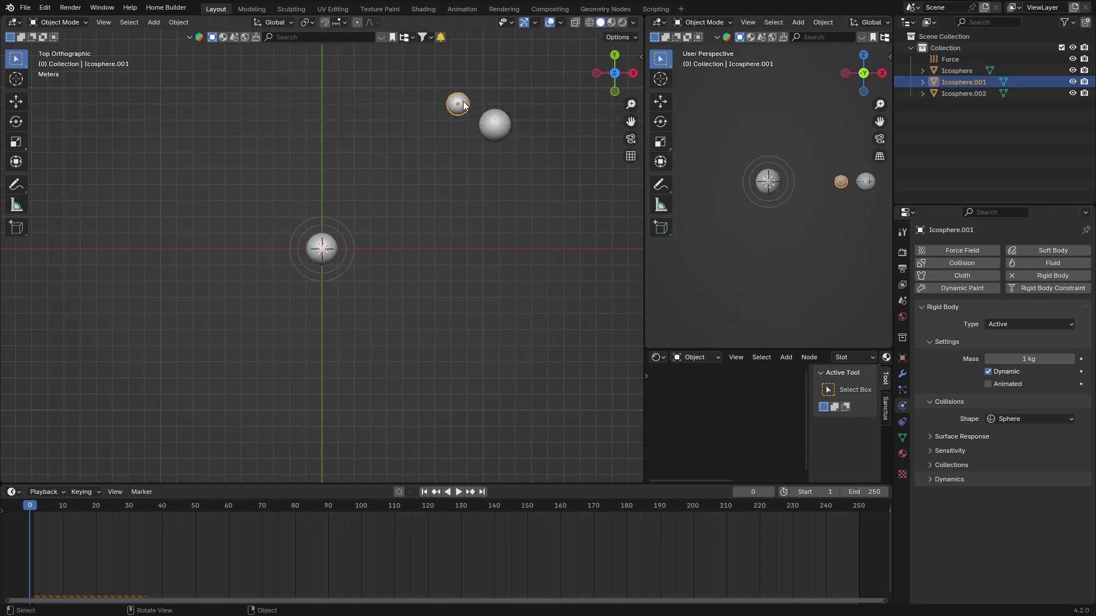
key("shift+d")
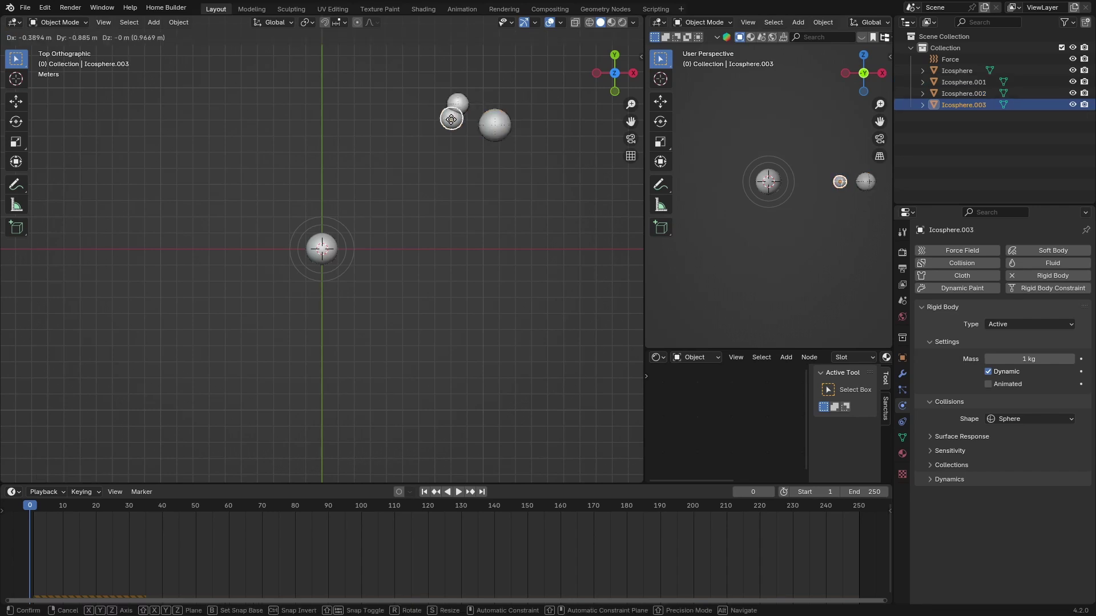
left_click(448, 135)
key("s")
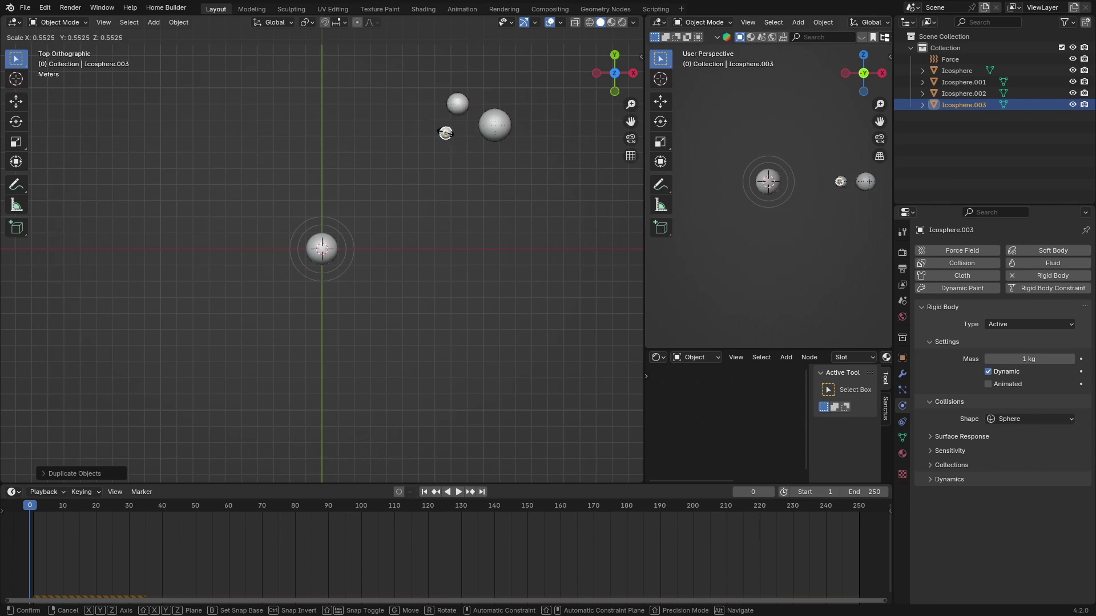
left_click(429, 111)
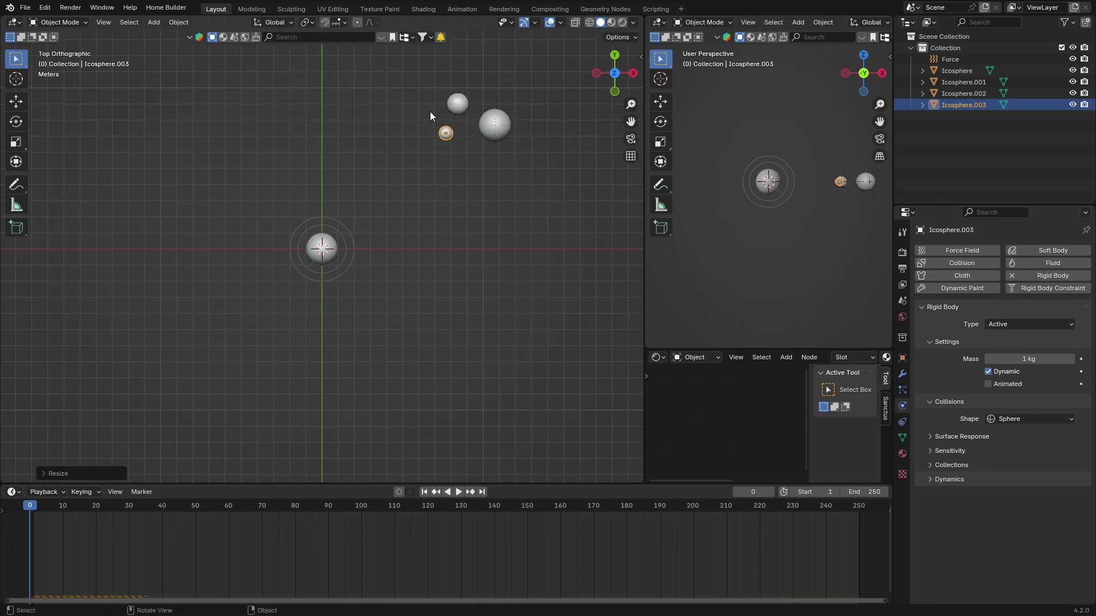
Copy Icosphere.003 into a larger Icosphere.004 left of the group.
key("shift+d")
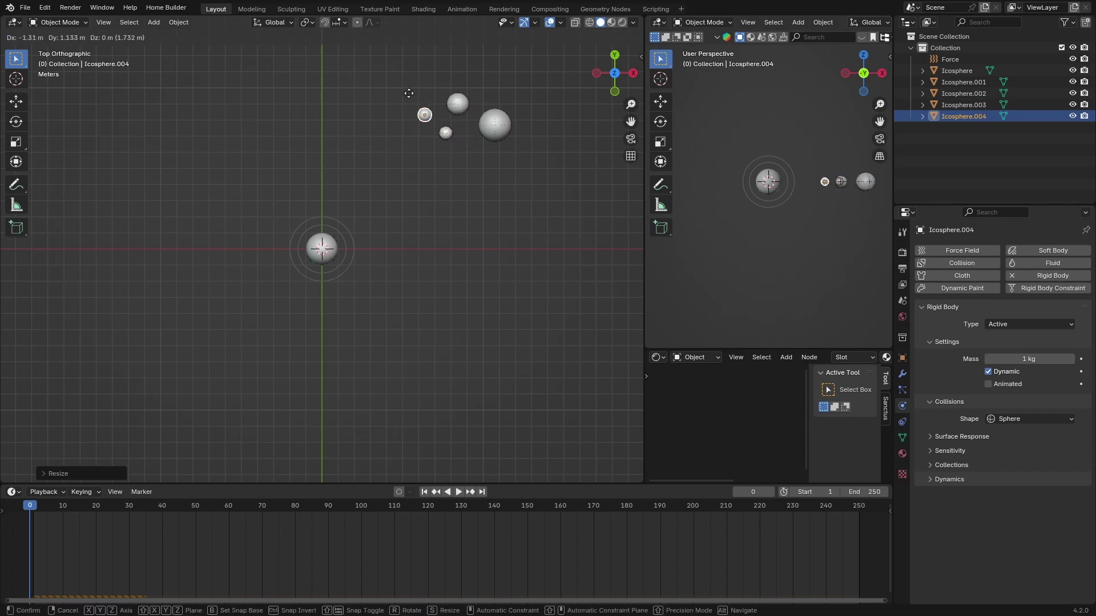
left_click(409, 93)
key("s")
left_click(378, 124)
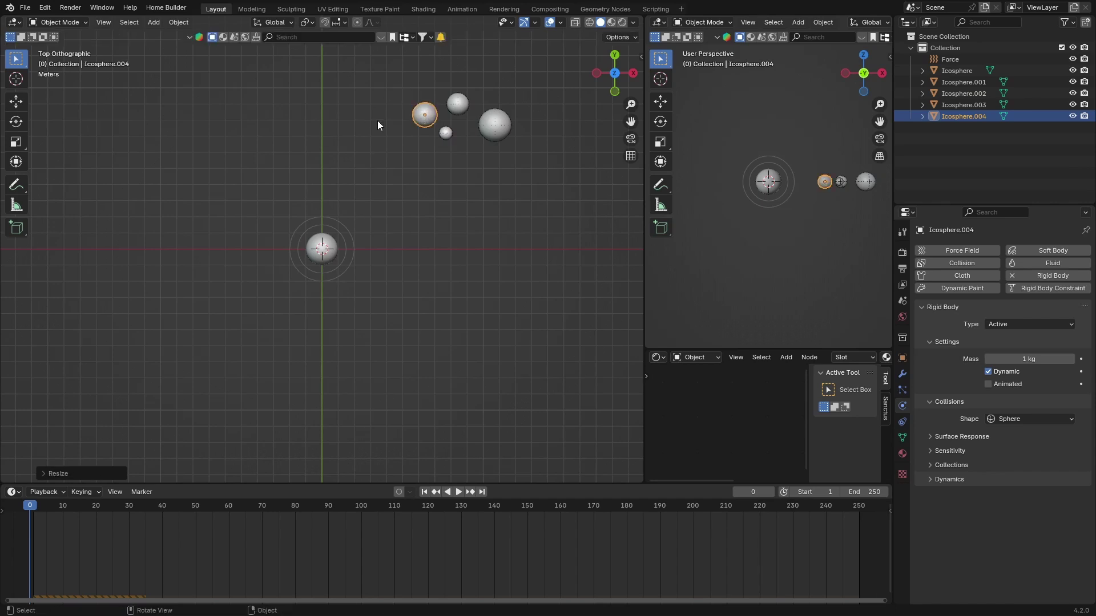
Add Icosphere.005 below-left and a resized Icosphere.006 below the group.
left_click(458, 103)
key("shift+d")
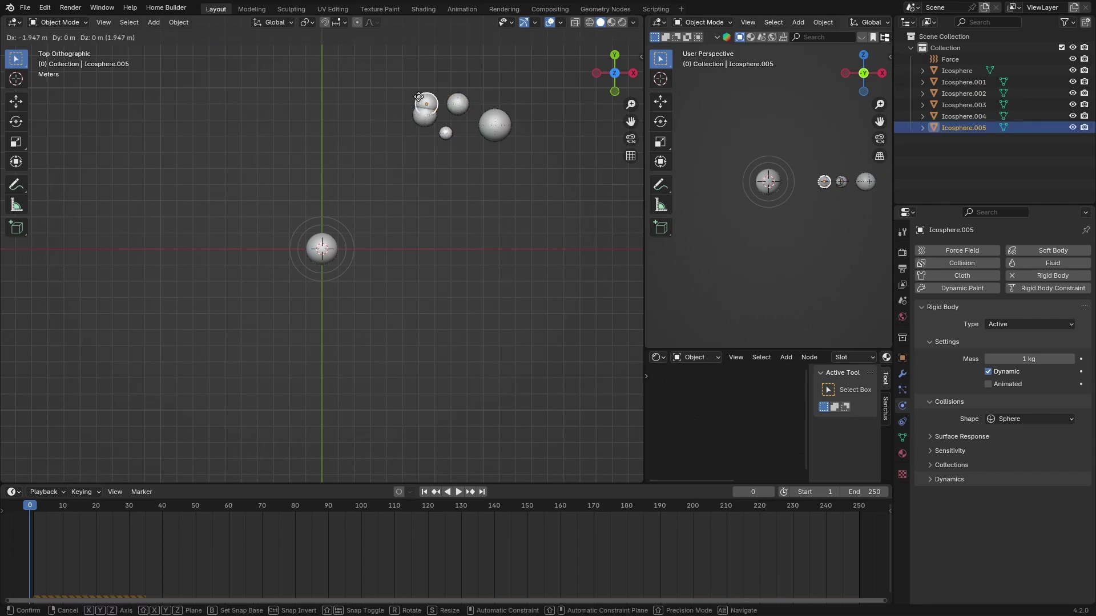
left_click(403, 147)
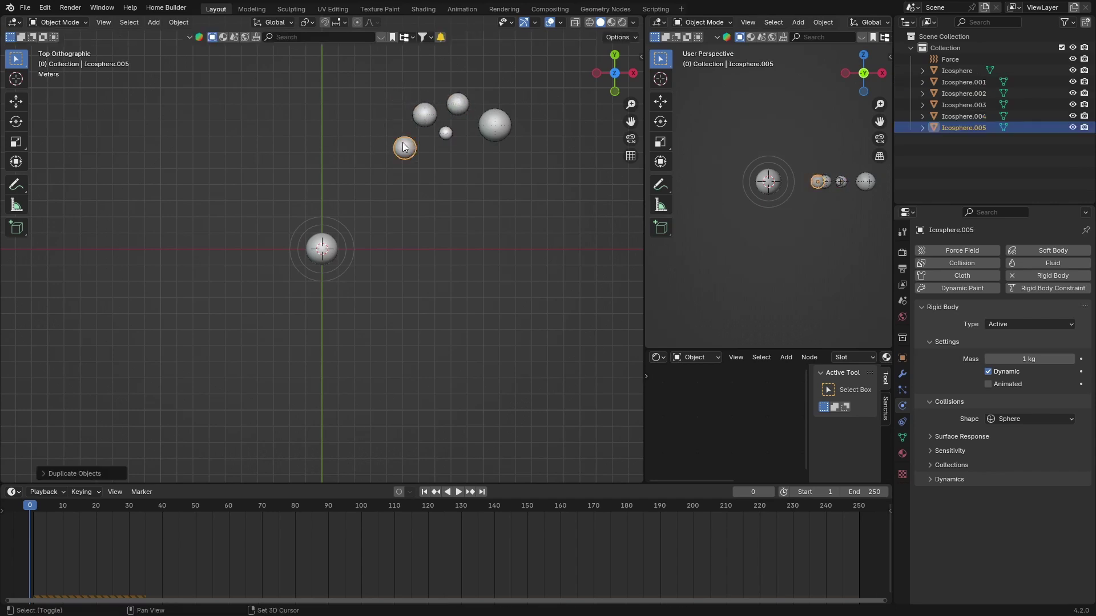
key("shift+d")
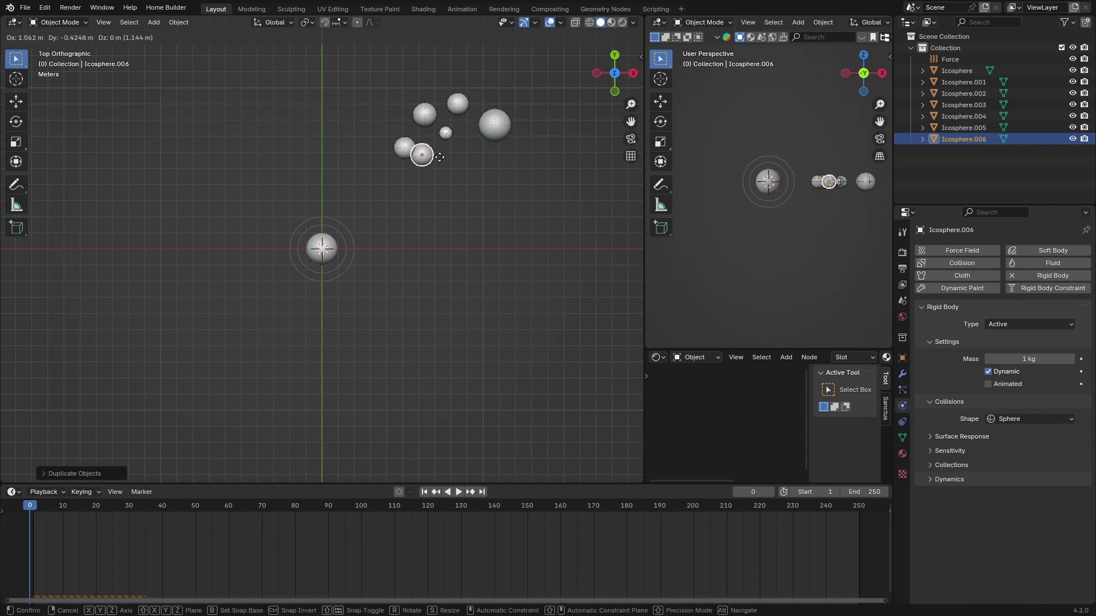
left_click(472, 169)
key("s")
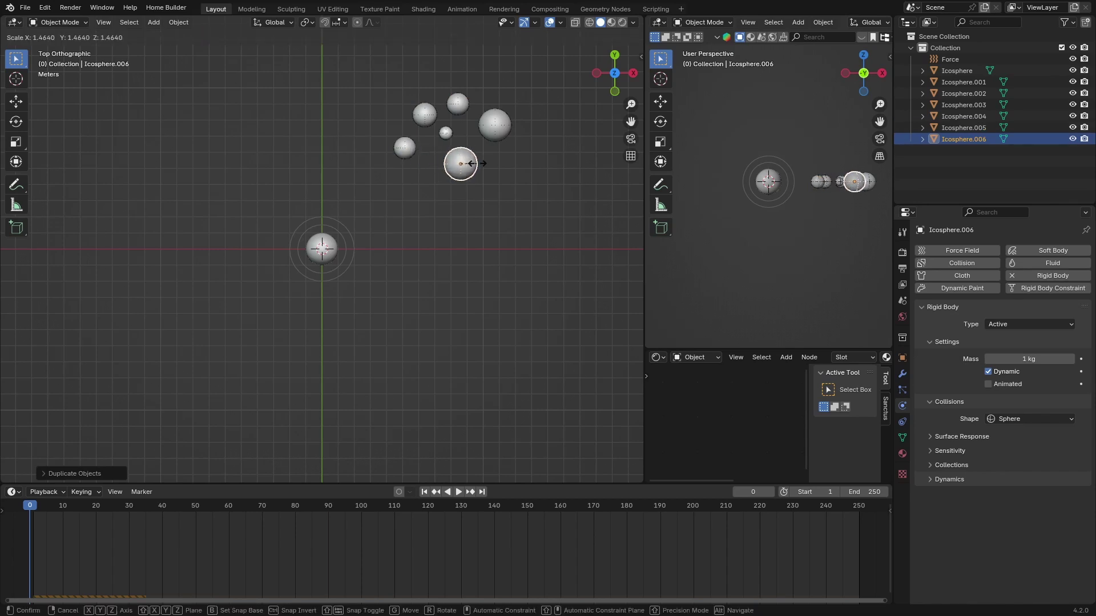
left_click(484, 165)
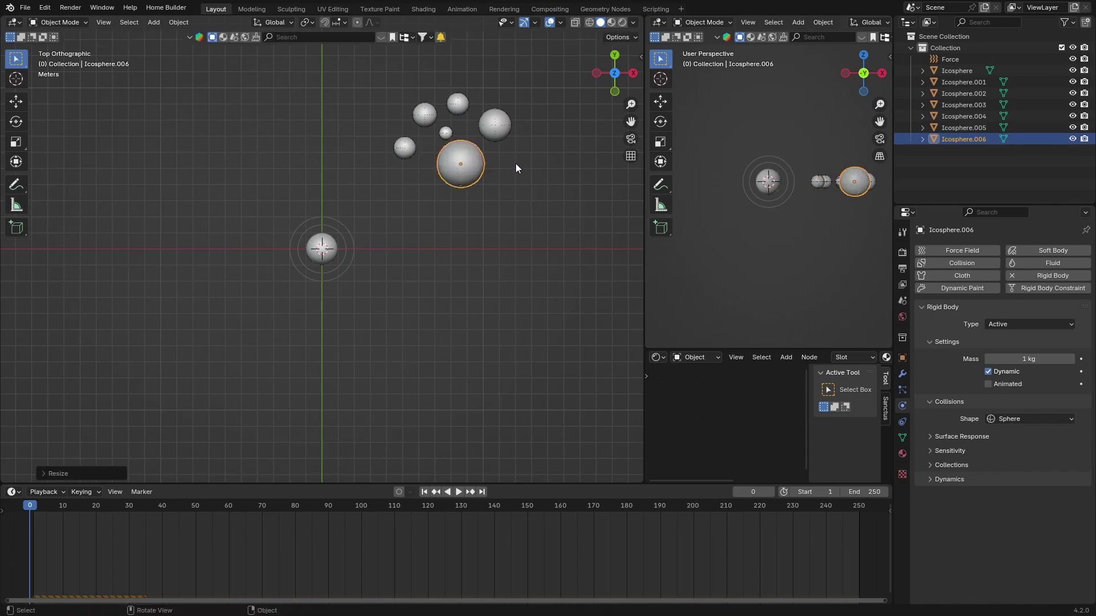
key("s")
left_click(467, 161)
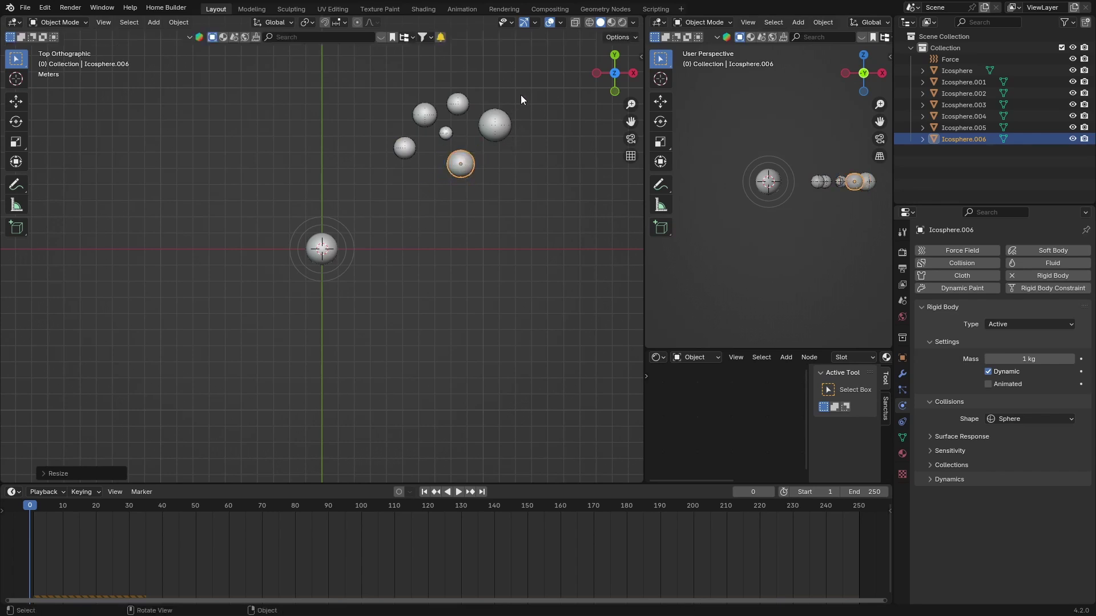
Duplicate the six-sphere group, snap the copy onto the central sphere, and shift it right.
left_click_drag(522, 90, 379, 179)
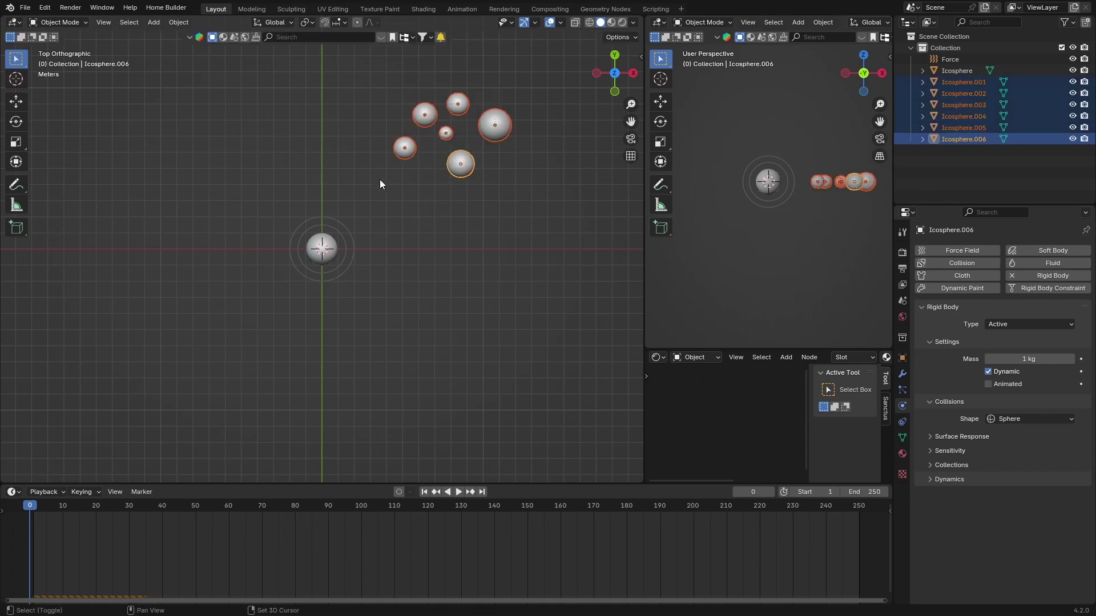
key("shift+d")
left_click(409, 281)
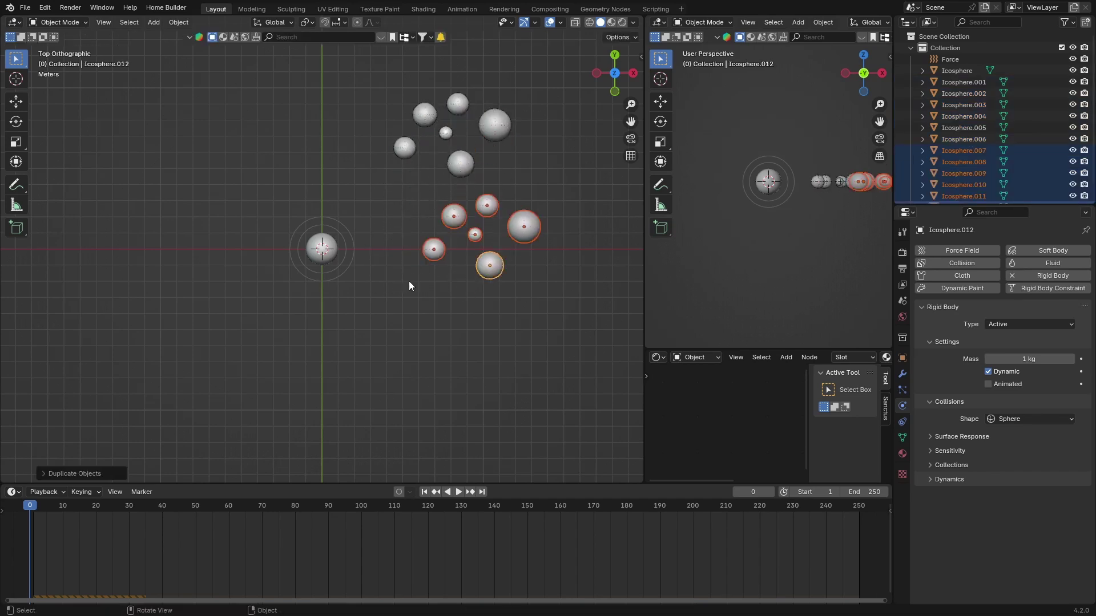
key("shift+s")
left_click(317, 186)
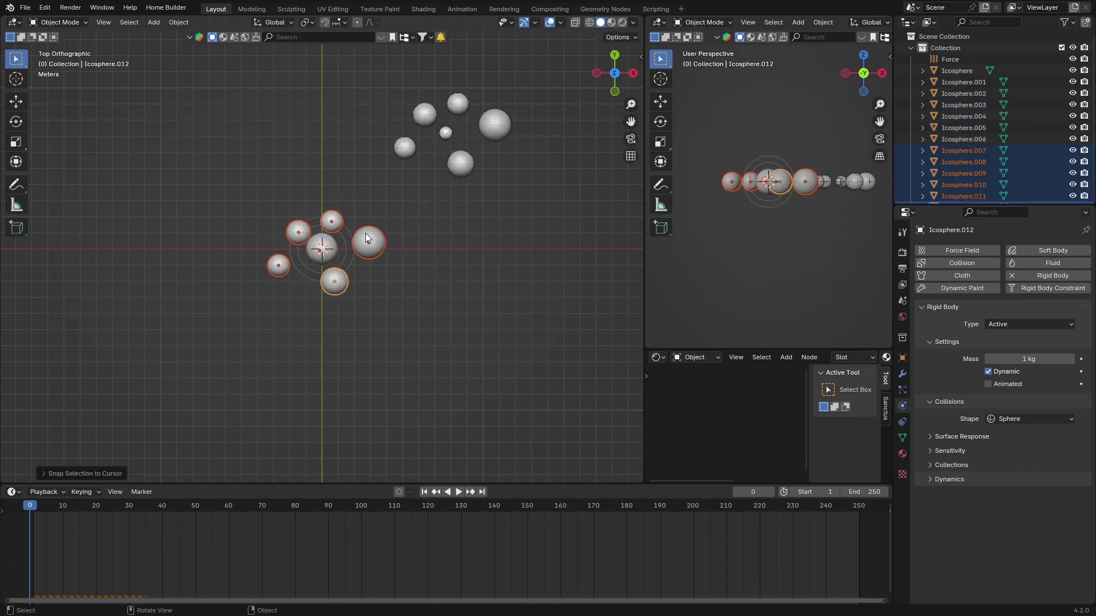
key("g")
left_click(499, 227)
Place four more group copies above-left, left, lower-left and below-right, then play the simulation.
key("shift+d")
left_click(331, 108)
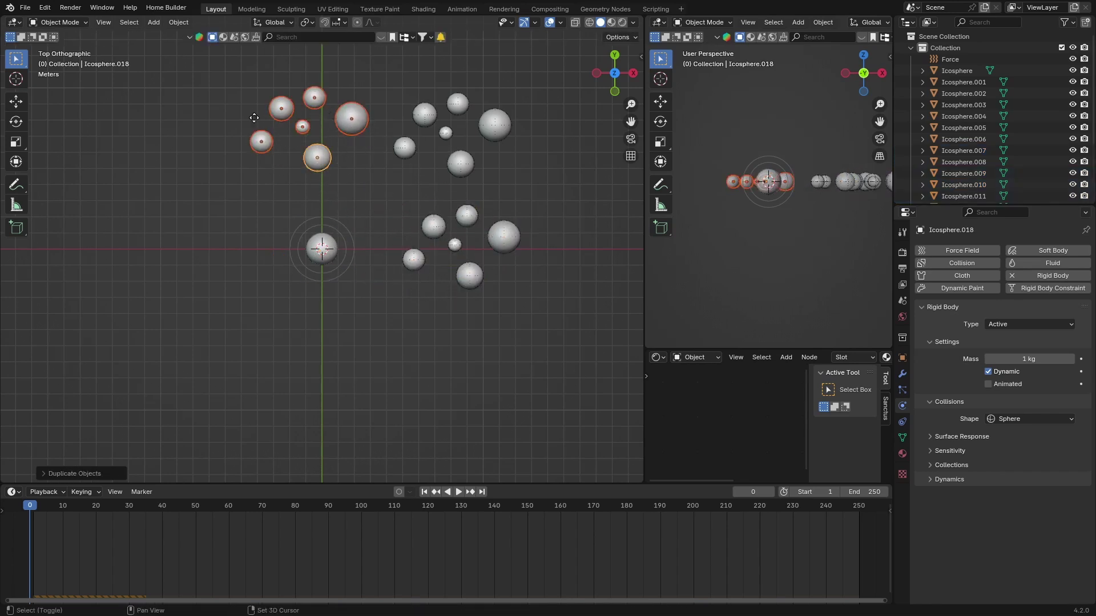
key("shift+d")
left_click(144, 200)
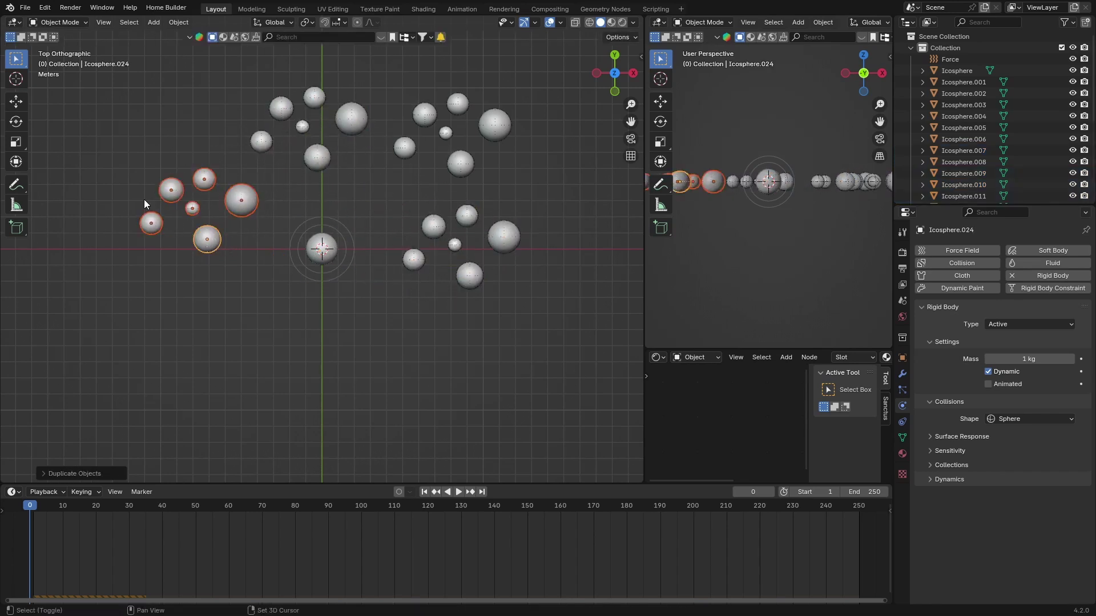
key("shift+d")
left_click(136, 303)
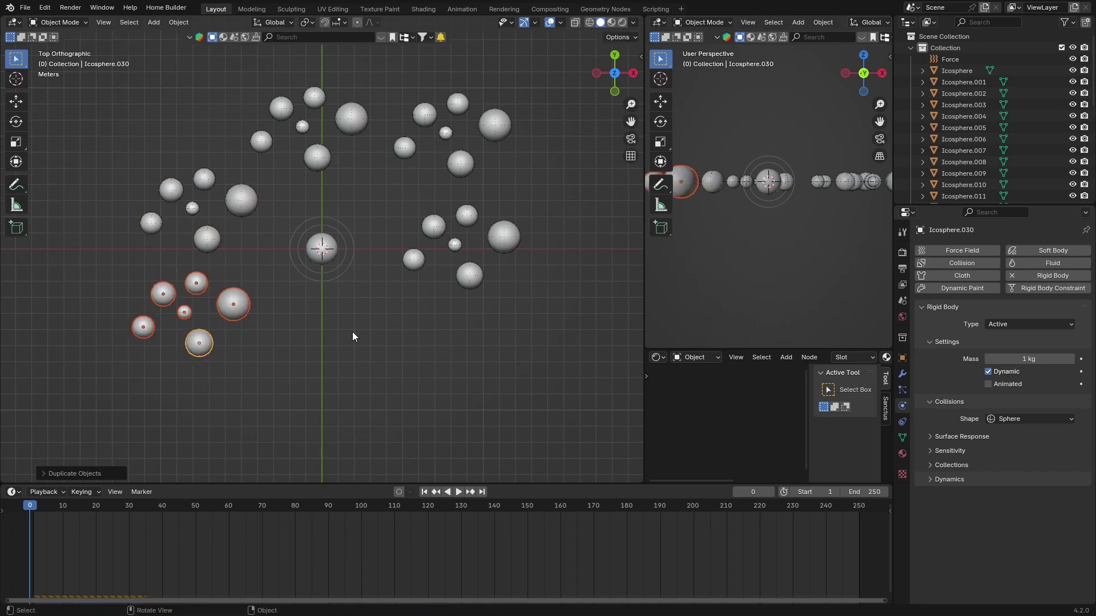
key("shift+d")
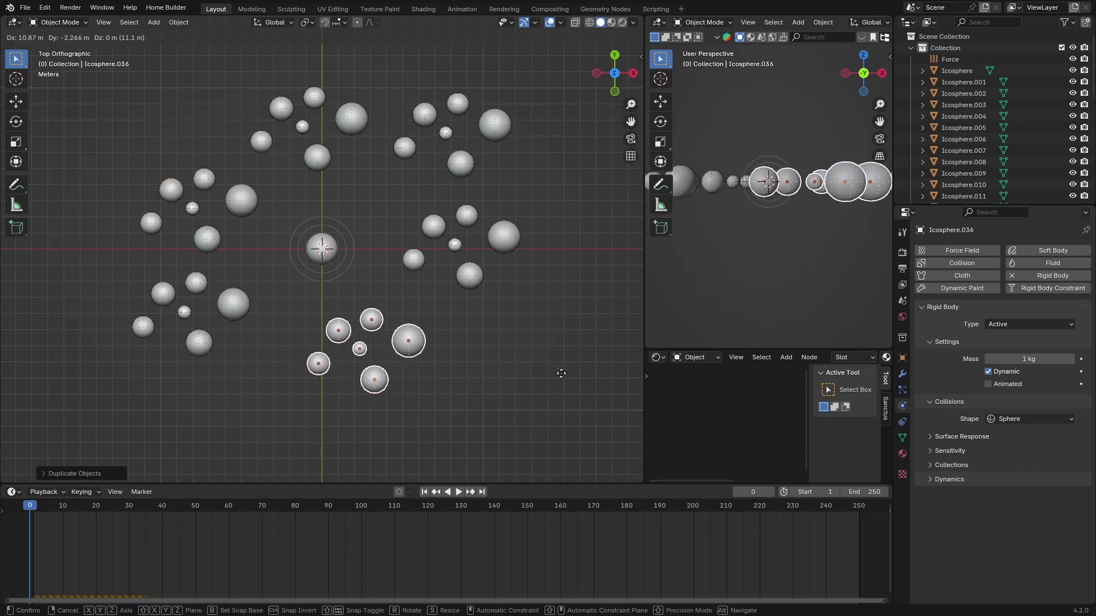
left_click(558, 369)
key("space")
key("space")
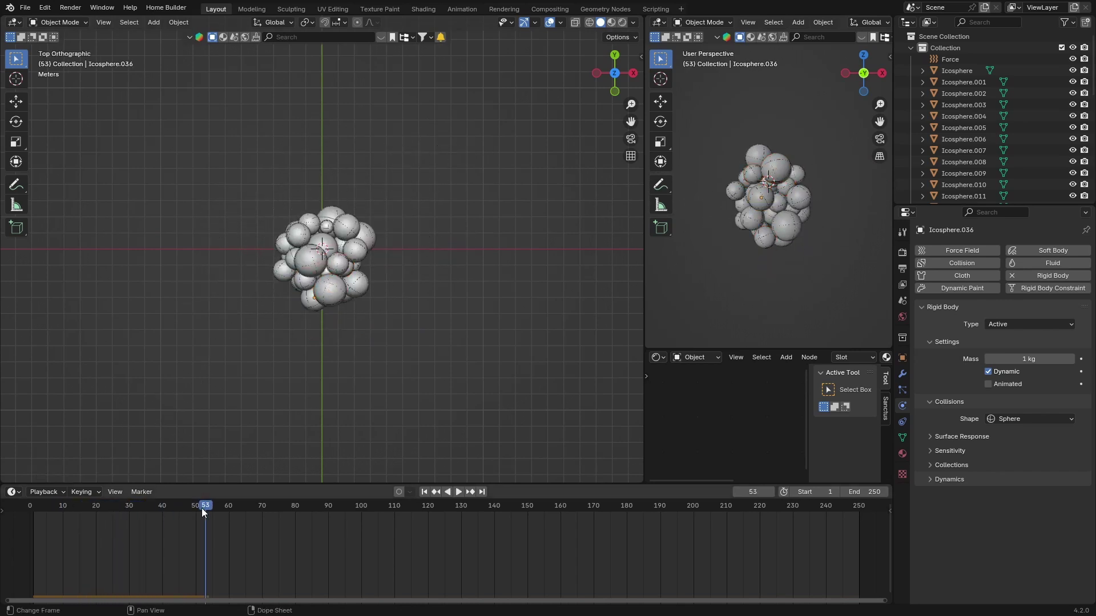
Rewind the simulation to the start and replay it.
left_click_drag(201, 508, 32, 503)
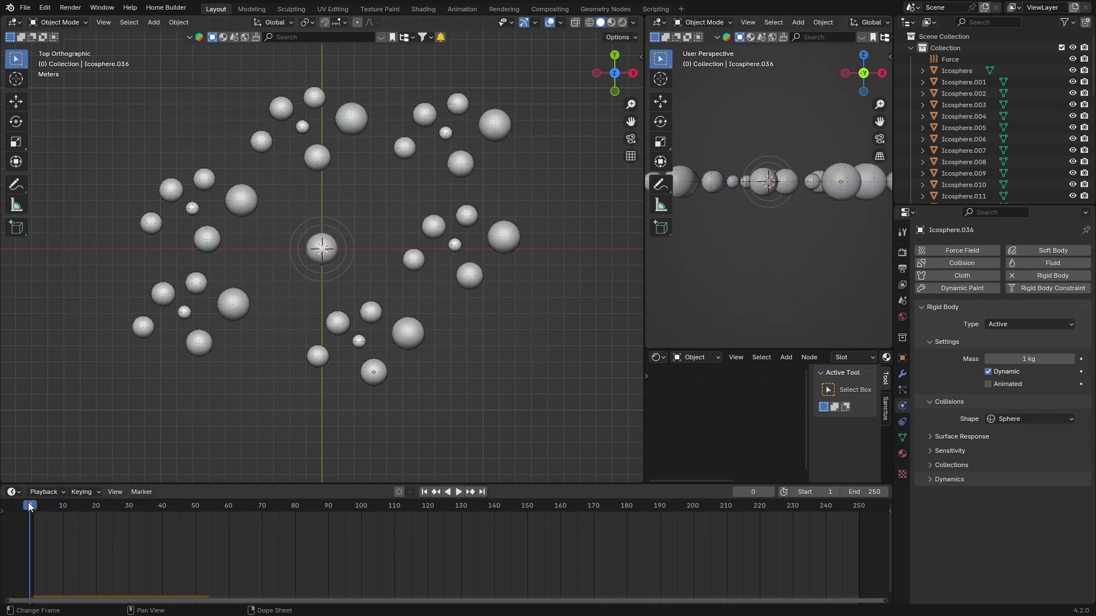
scroll(291, 314, "down", 2)
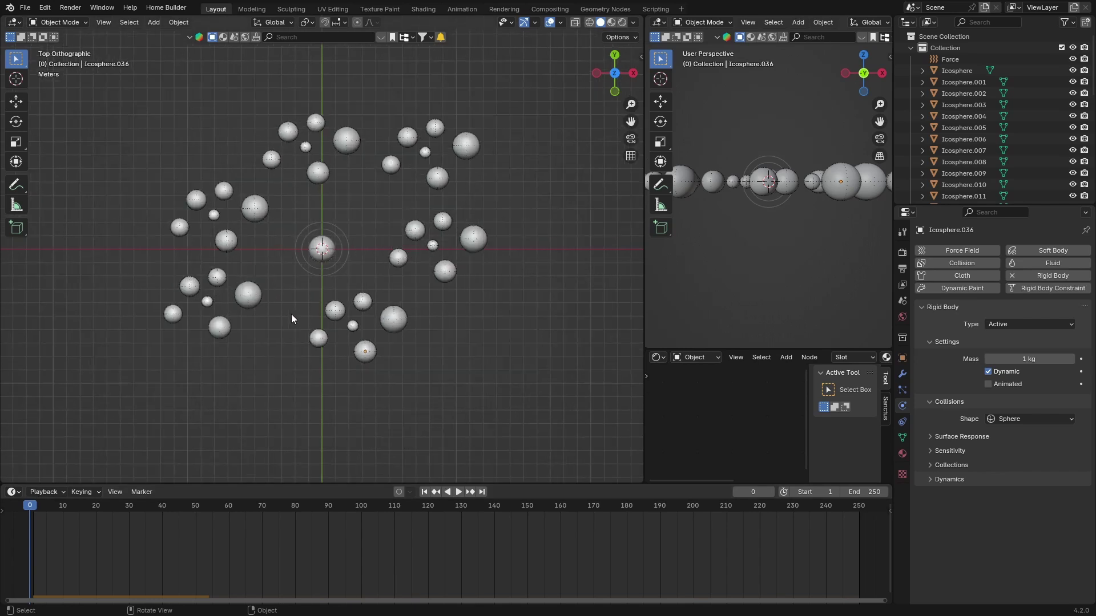
key("space")
key("space")
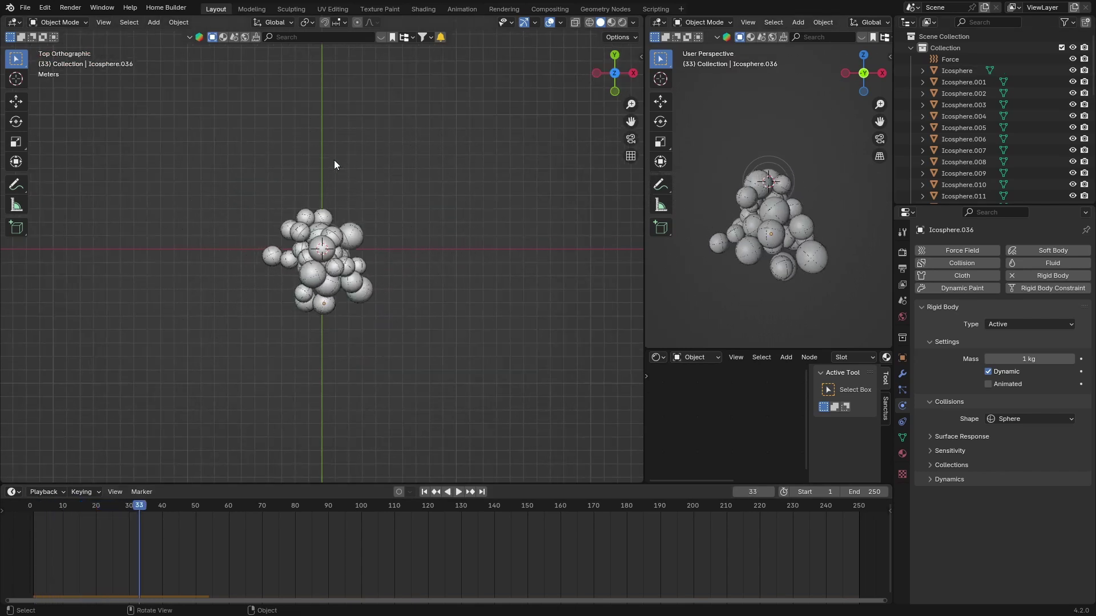
Zoom in to inspect the cluster and set the playhead to frame 20.
scroll(277, 276, "up", 6)
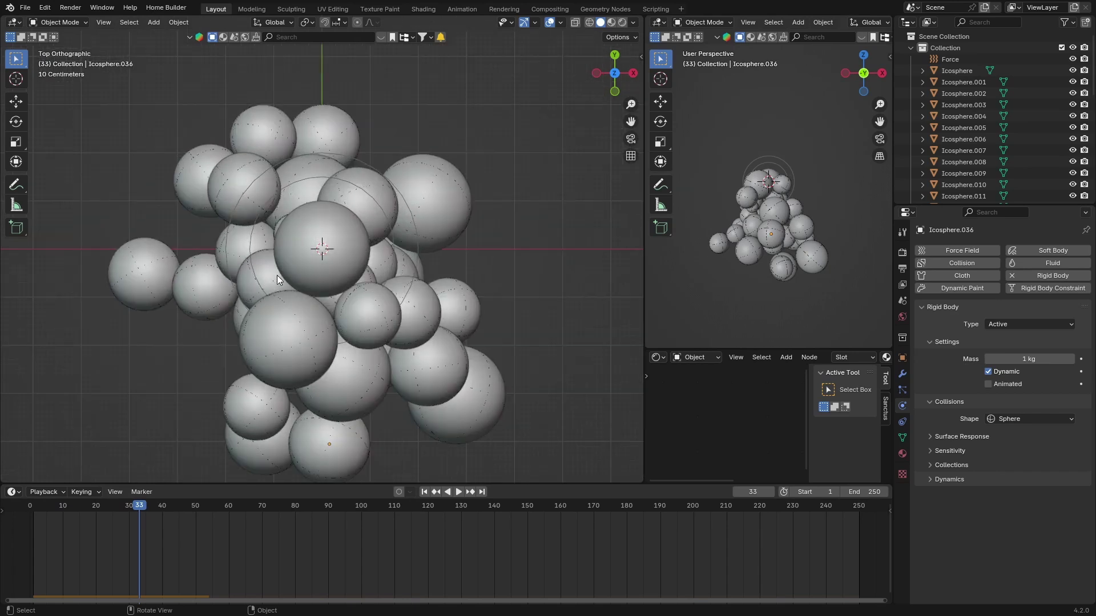
scroll(276, 276, "down", 4)
left_click_drag(137, 516, 100, 506)
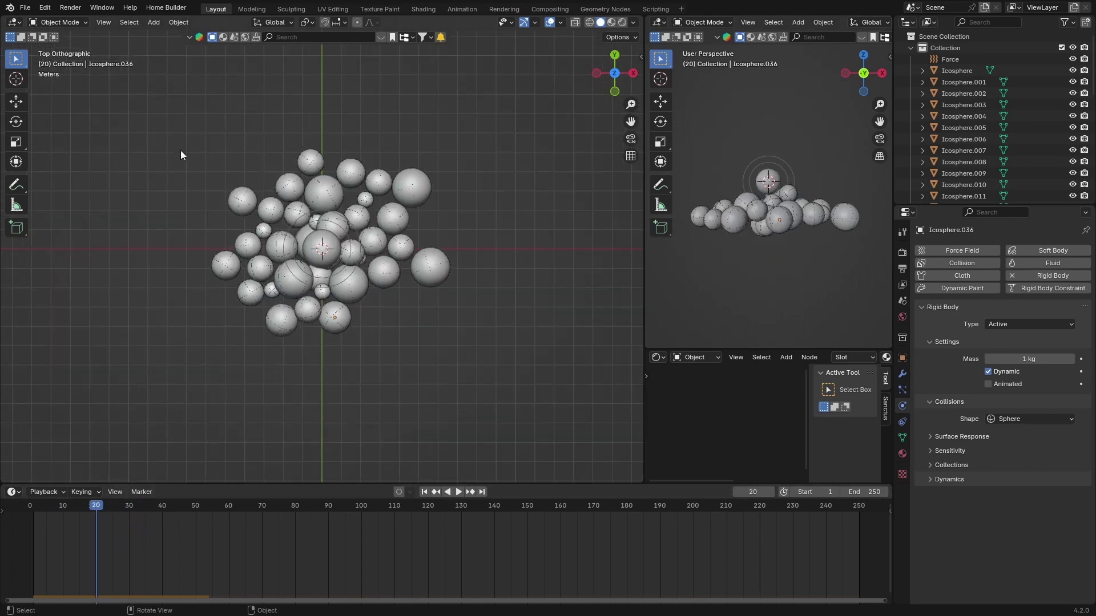
key("shift+a")
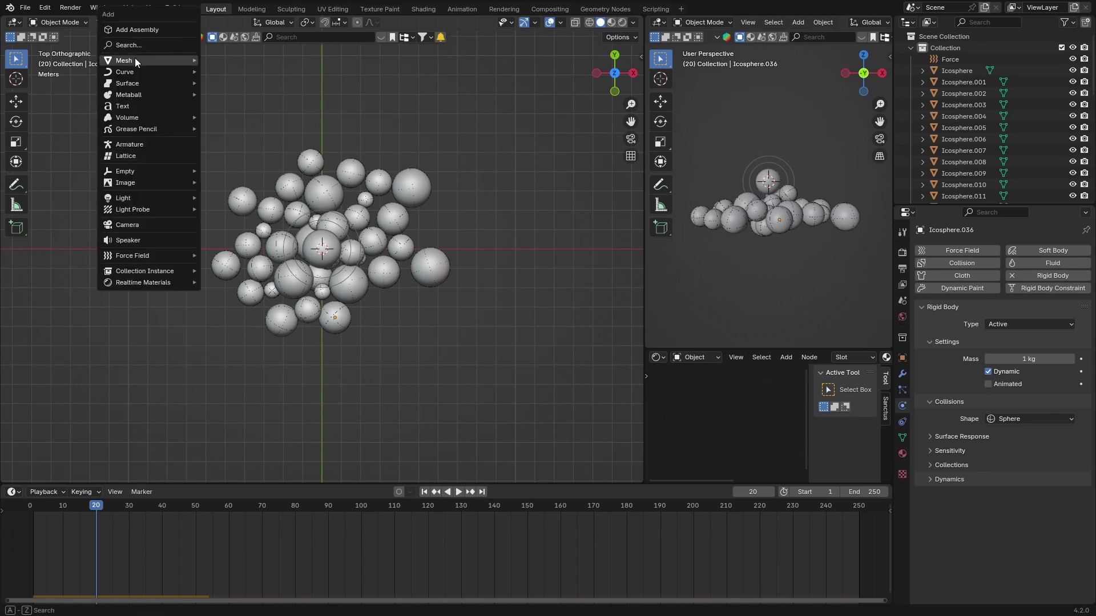
Add a plane and scale it up to cover the scene.
mouse_move(136, 60)
left_click(228, 60)
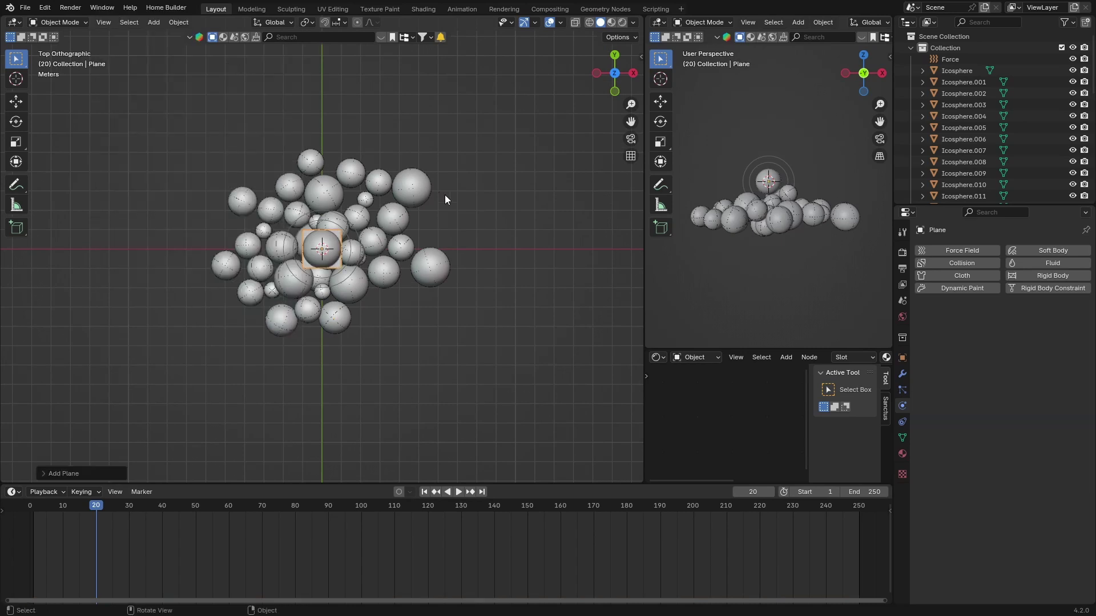
key("s")
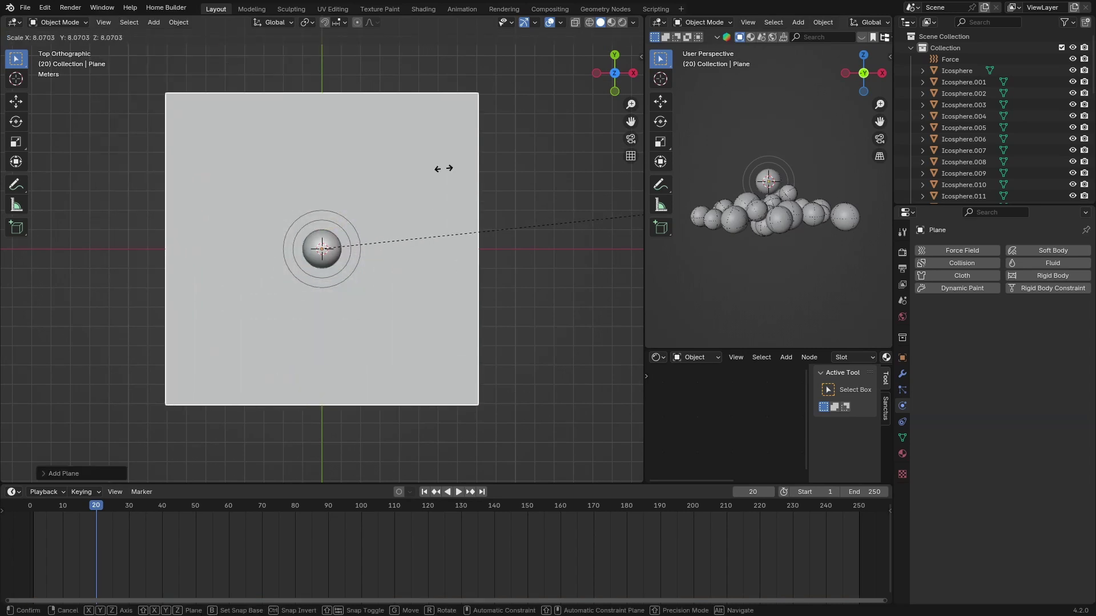
left_click(529, 173)
Lower the plane along Z beneath the spheres in Right view, then add a camera.
left_click_drag(615, 73, 487, 182)
key("KP_3")
key("g")
key("z")
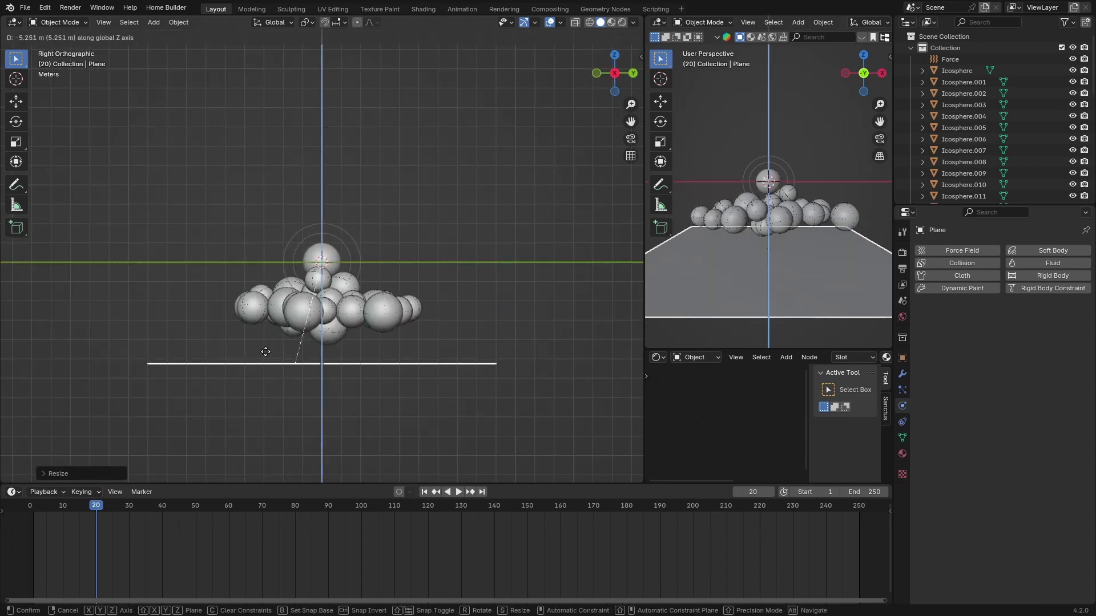
left_click(265, 351)
left_click(614, 56)
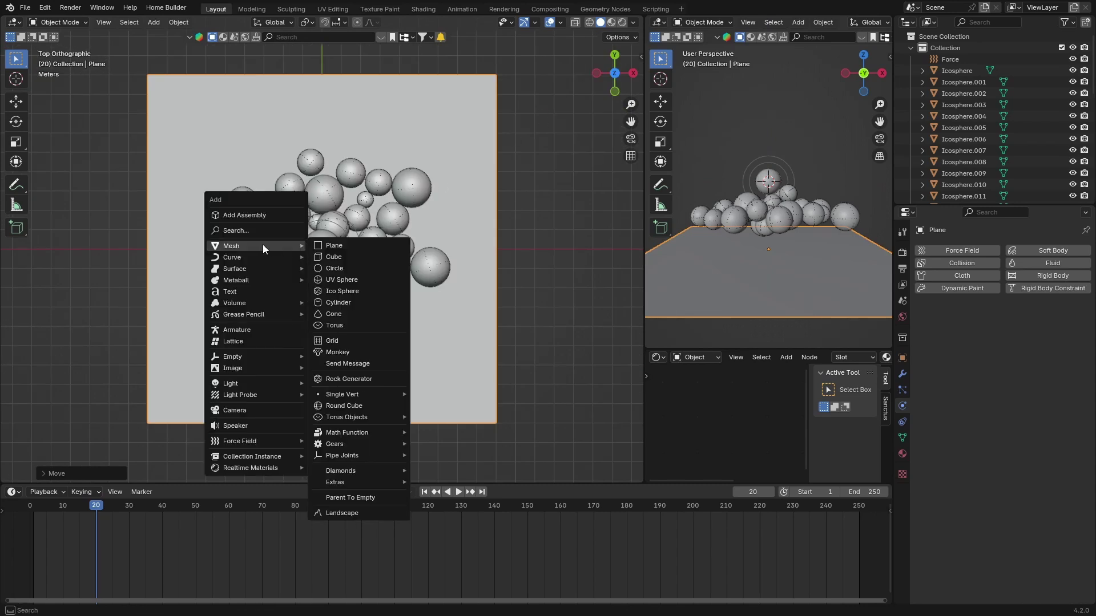
left_click(234, 410)
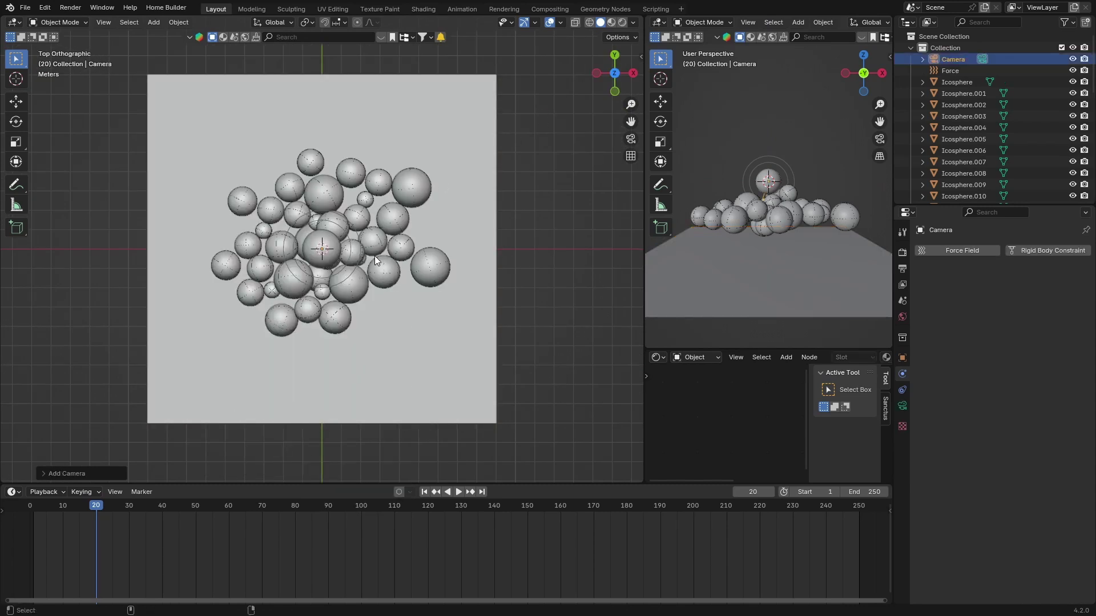
Look through the camera and raise its focal length to 66 mm.
key("ctrl+alt+KP_0")
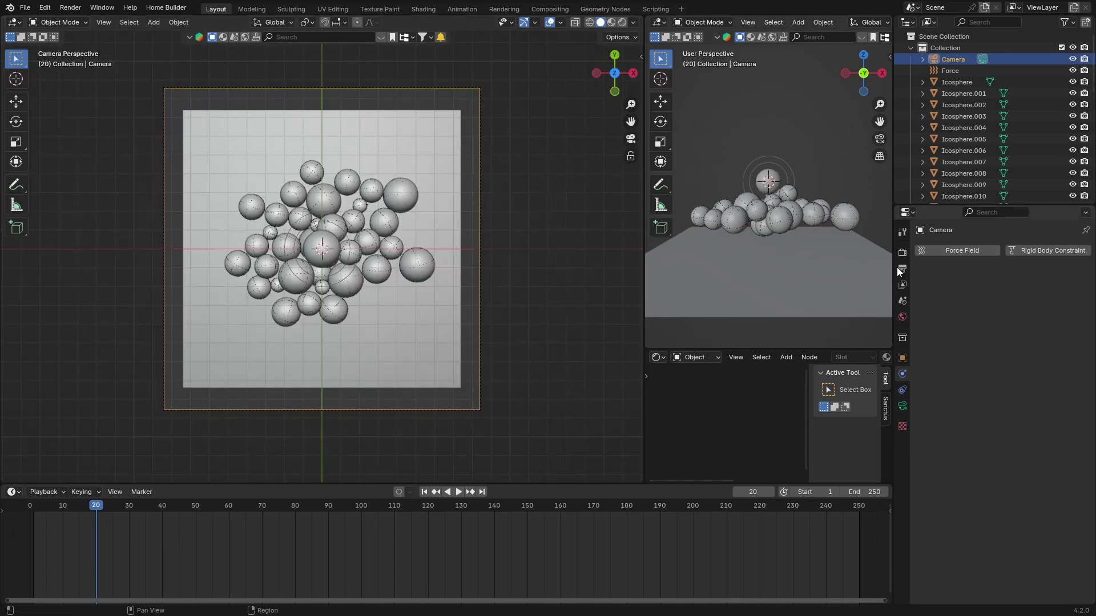
left_click(902, 405)
left_click_drag(1022, 306, 1041, 305)
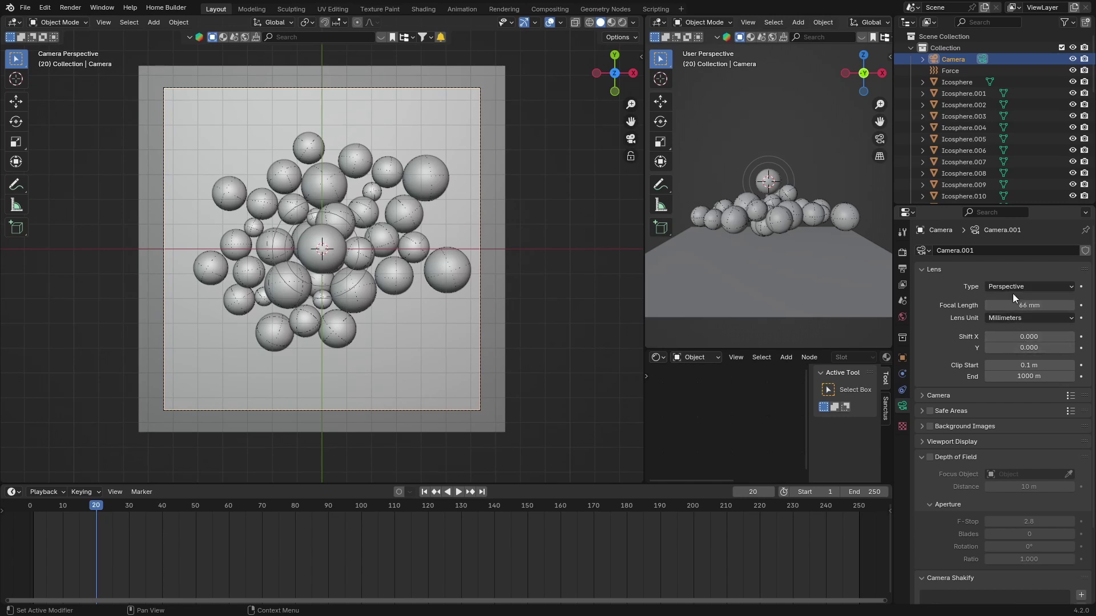
Set render Resolution X to 1920 and clear the Resolution Y value.
left_click(899, 270)
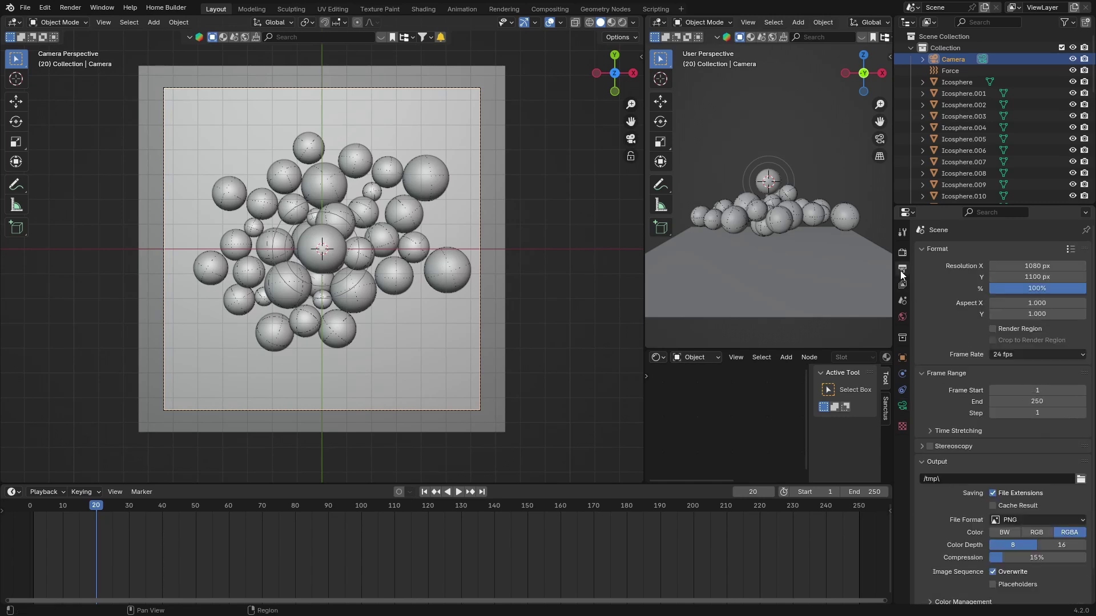
left_click(1022, 267)
key("BackSpace")
type("1920")
key("Return")
left_click(1026, 277)
key("BackSpace")
Set Resolution Y to 1080 and switch the camera view to Rendered shading.
type("10")
key("Return")
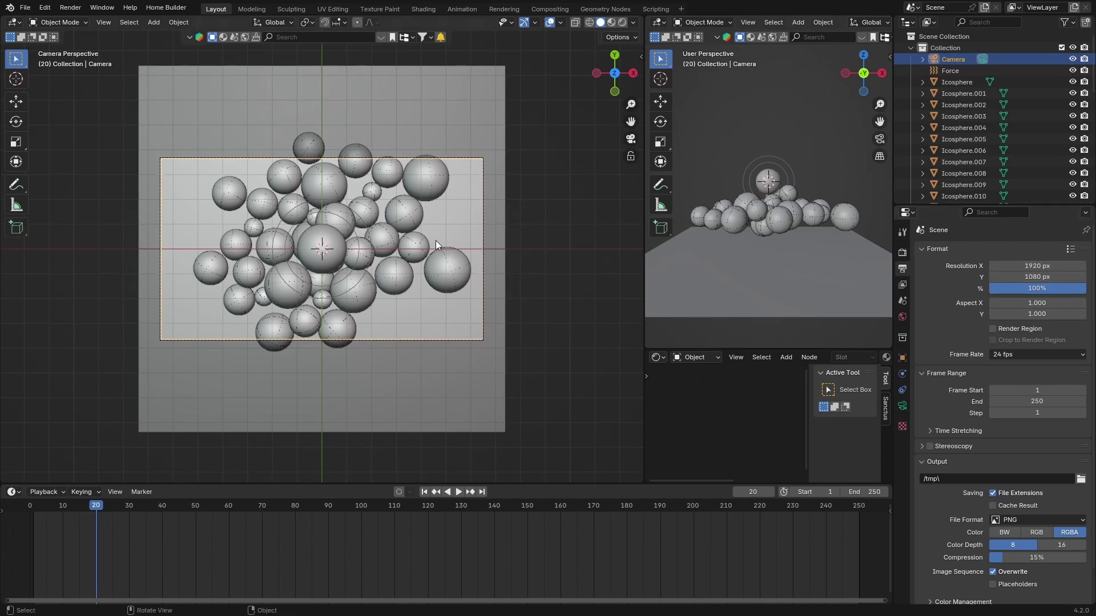
scroll(436, 241, "up", 2)
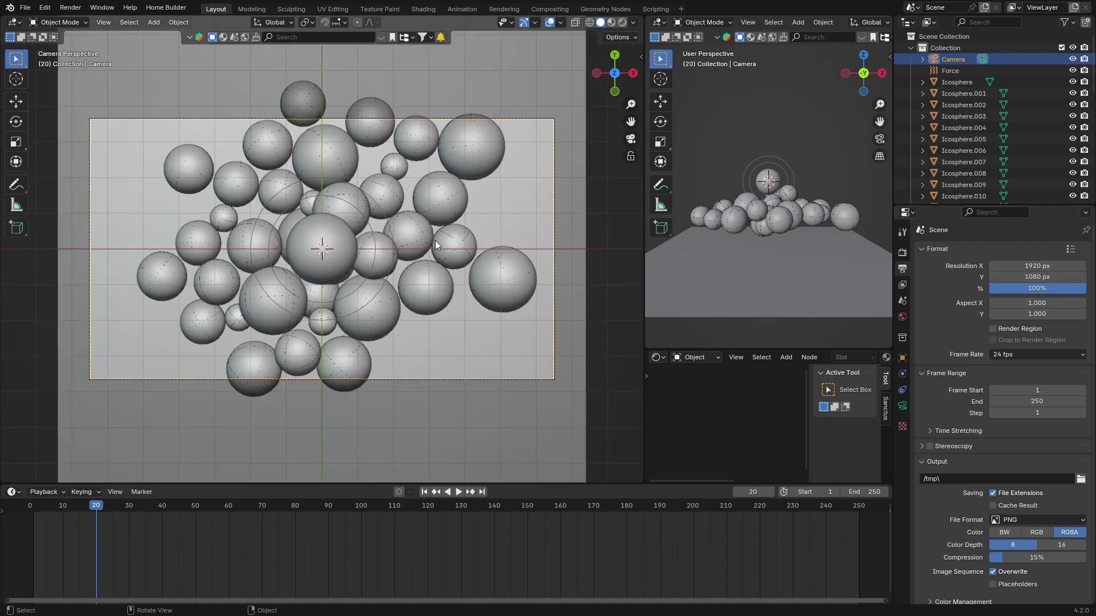
left_click(621, 23)
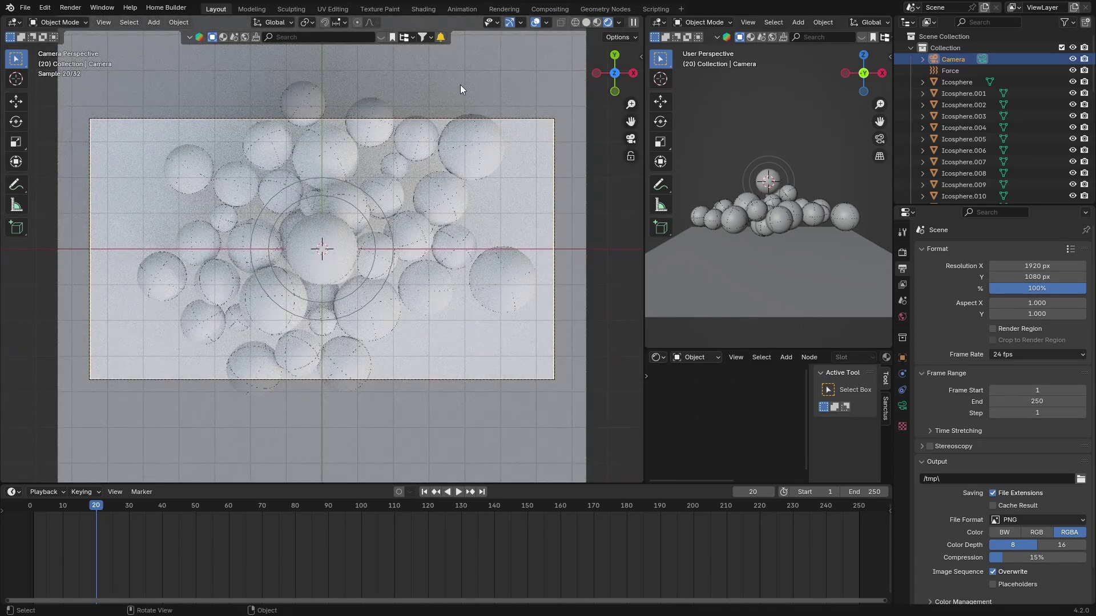
Play the simulation, stop at frame 56, and select the ground plane.
key("space")
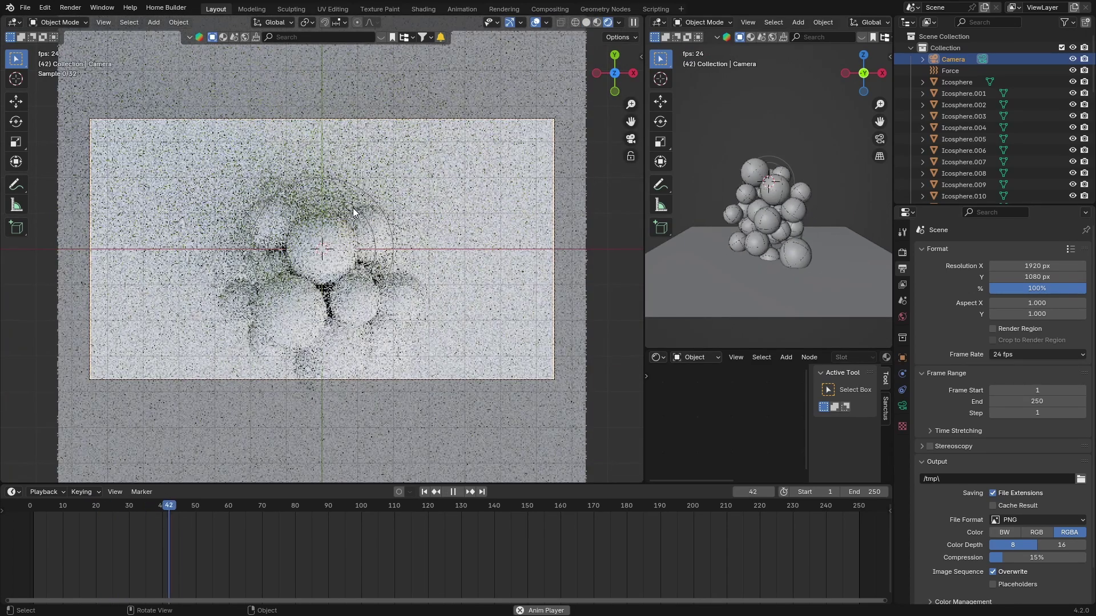
key("space")
left_click(474, 71)
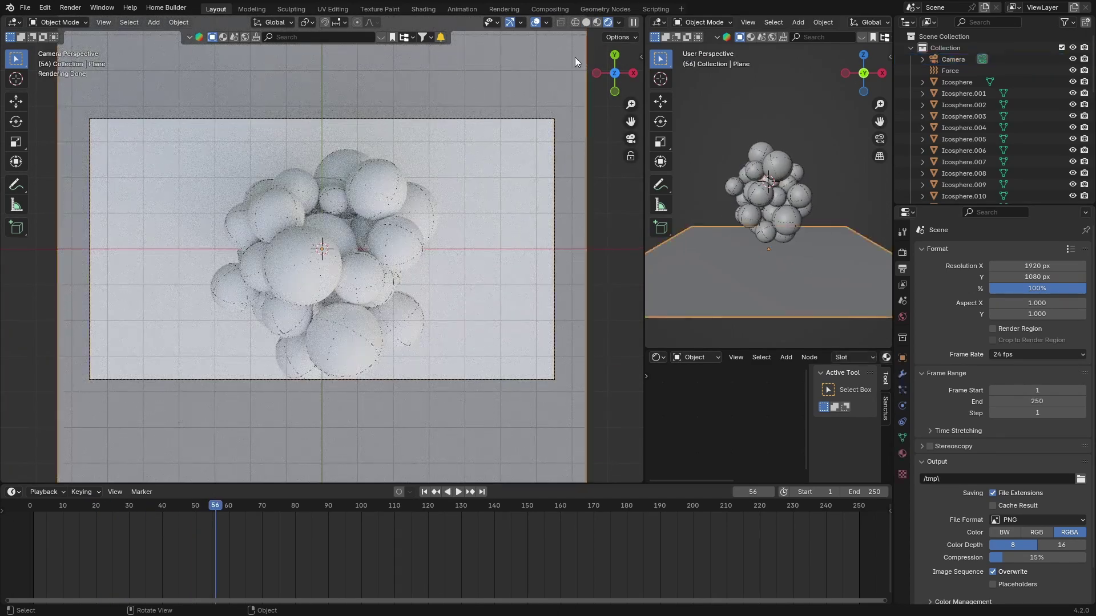
Apply Basic Plastic from the Realtime Materials Basics category to the plane.
left_click(641, 57)
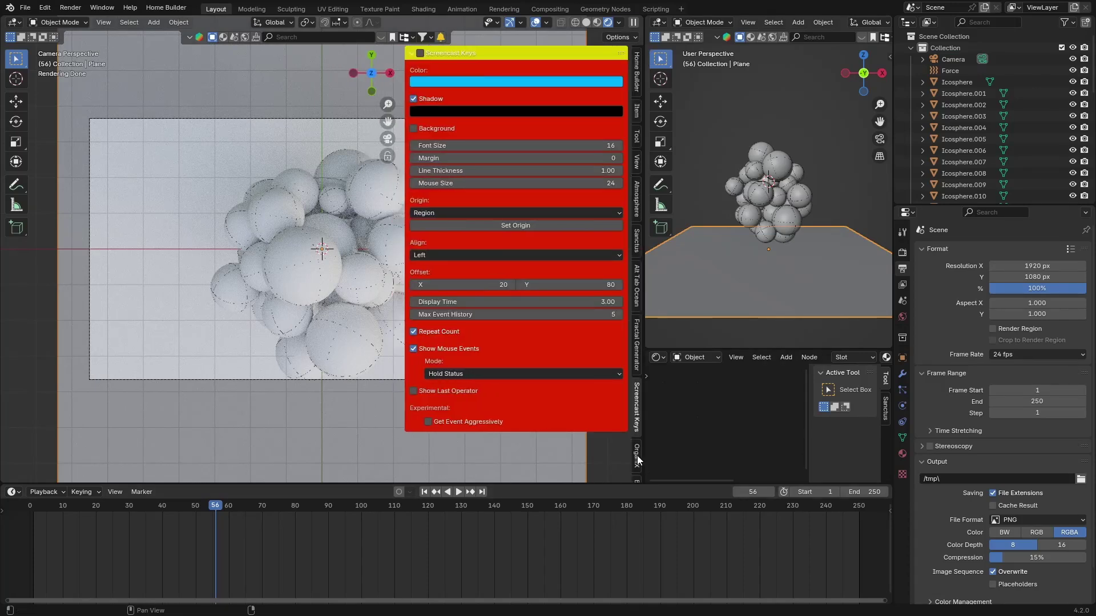
scroll(637, 455, "down", 10)
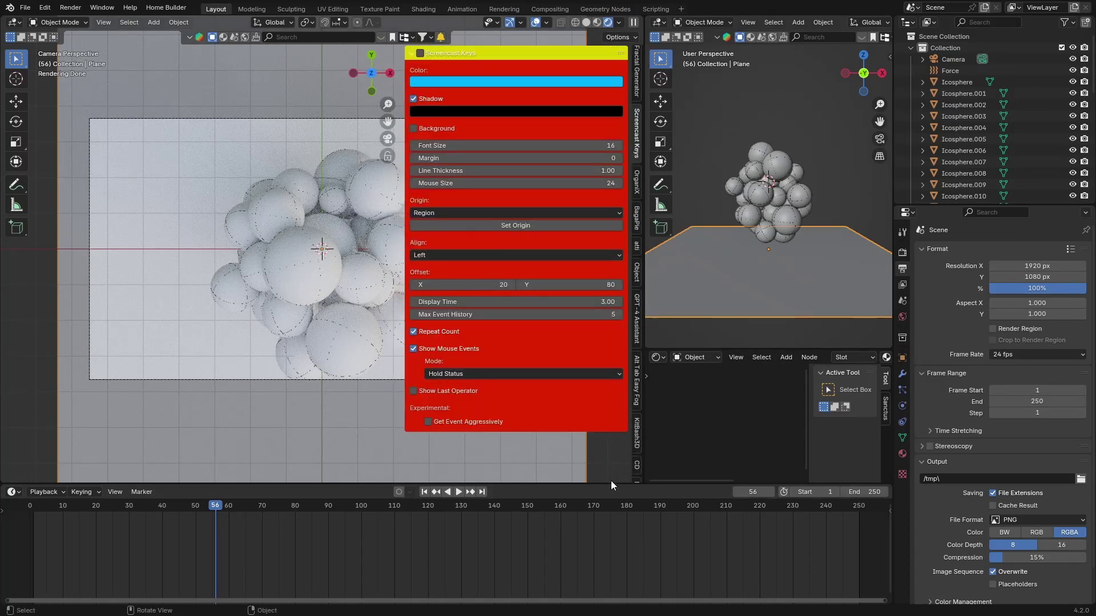
left_click_drag(611, 483, 646, 512)
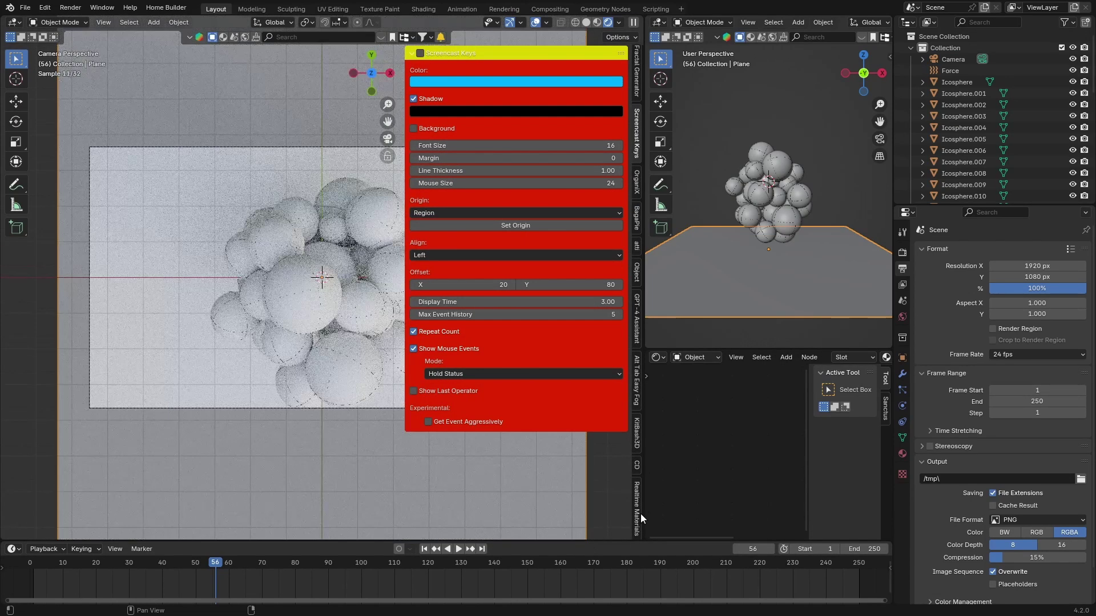
left_click(638, 514)
left_click(470, 71)
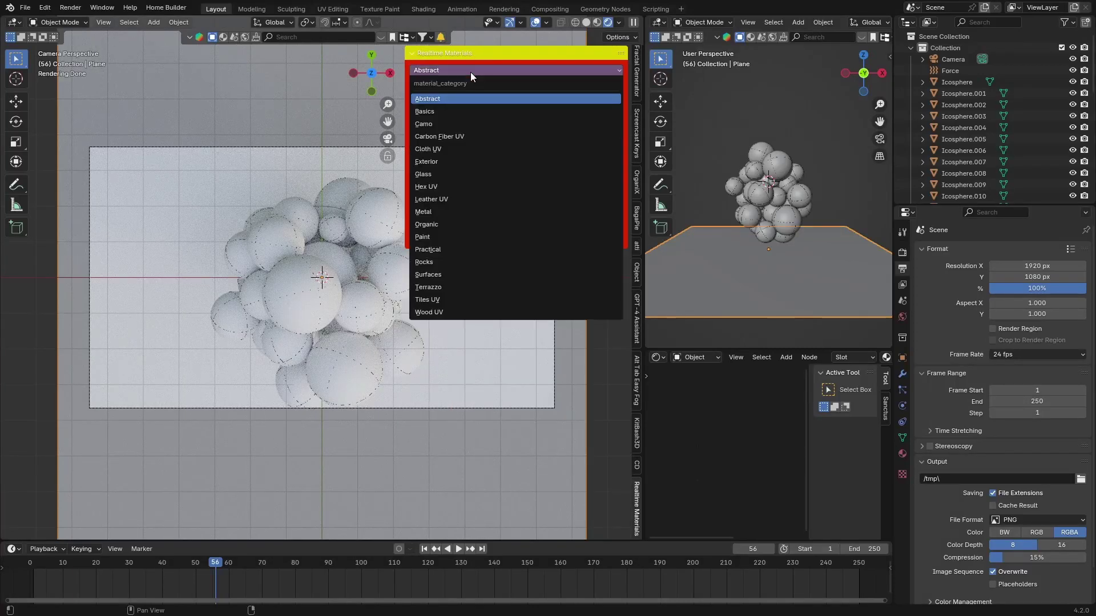
left_click(446, 113)
left_click(491, 119)
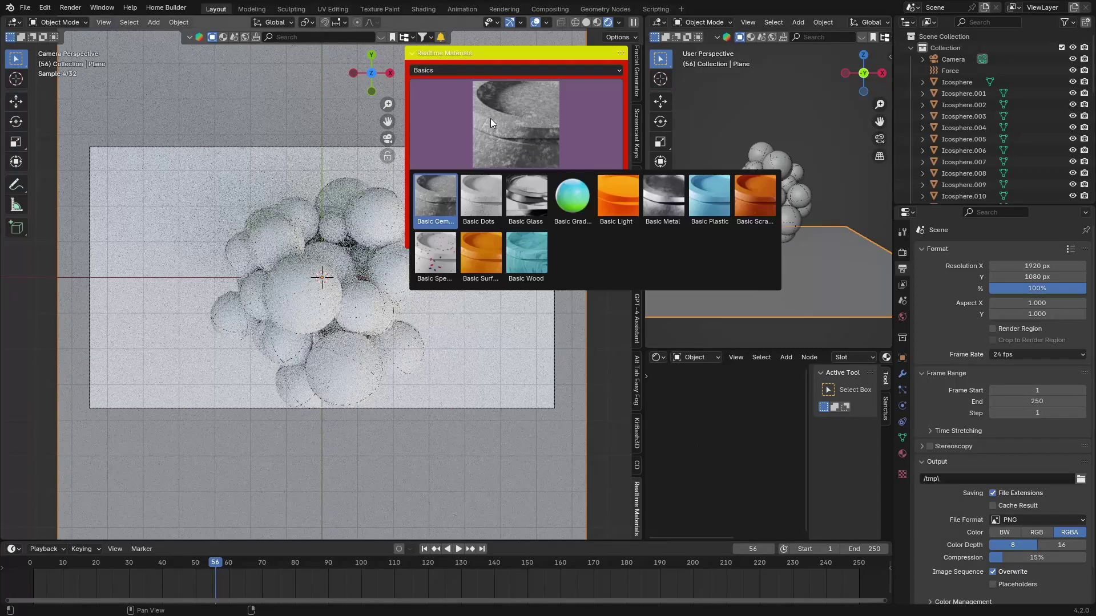
left_click(716, 195)
left_click(521, 178)
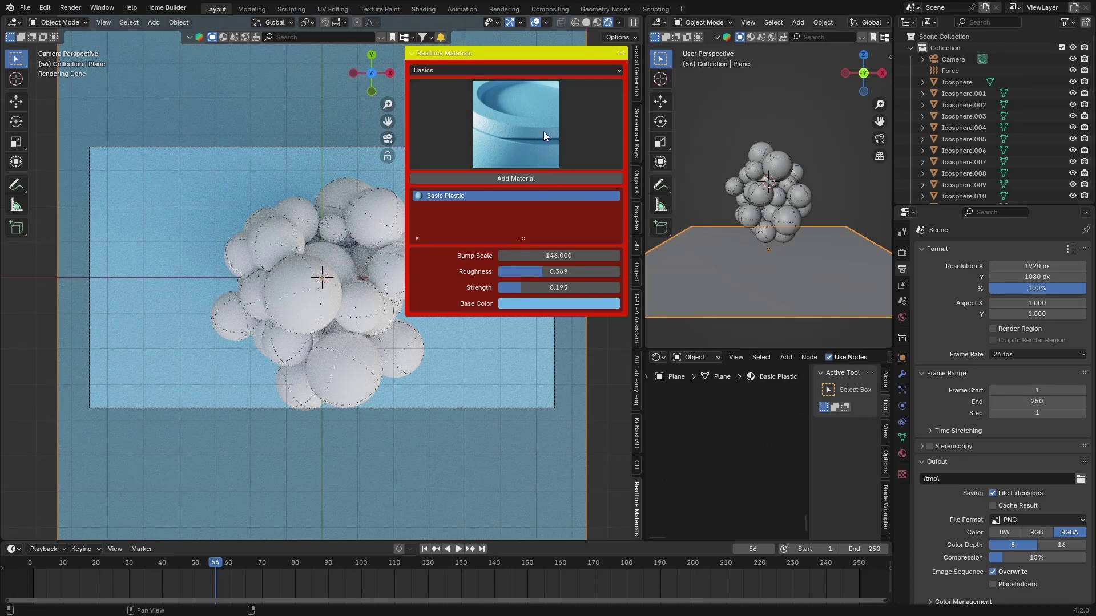
Reapply the light-blue Basic Plastic to the plane and close the material library.
left_click(276, 249)
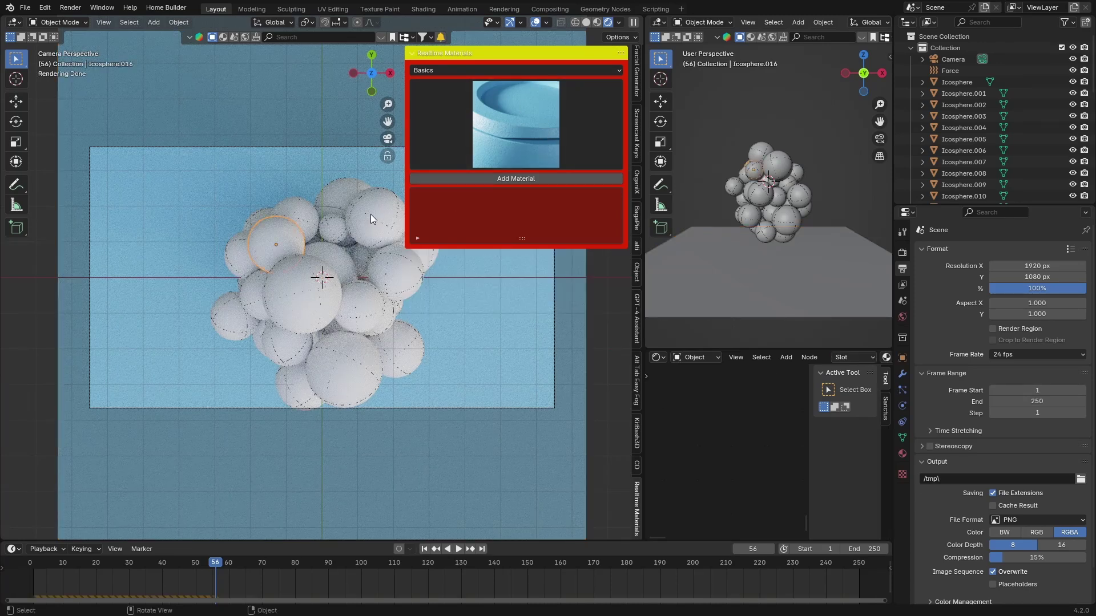
left_click(504, 179)
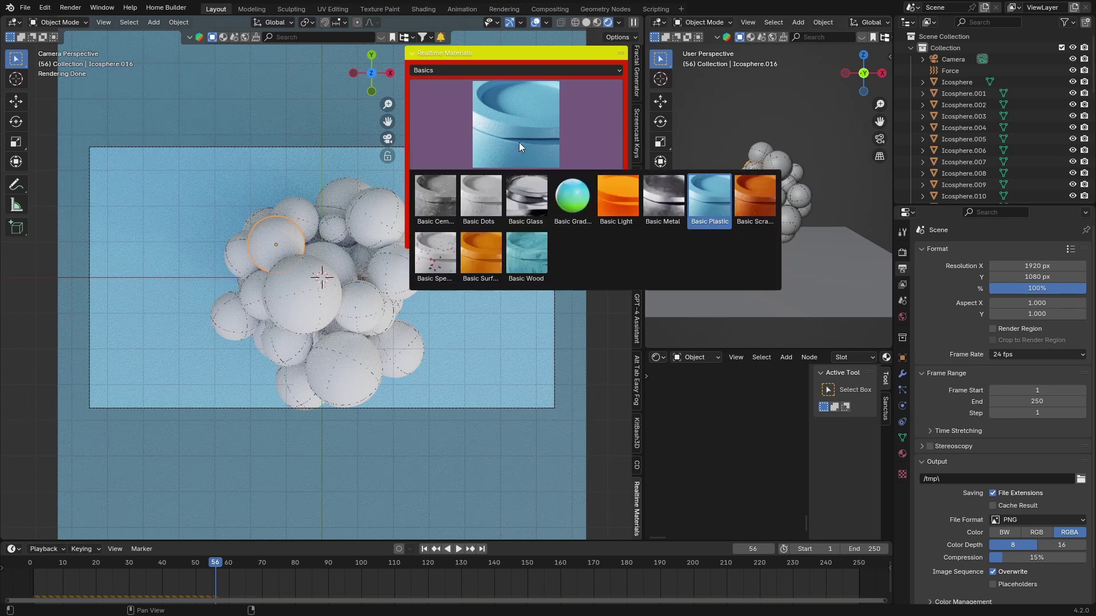
left_click(427, 246)
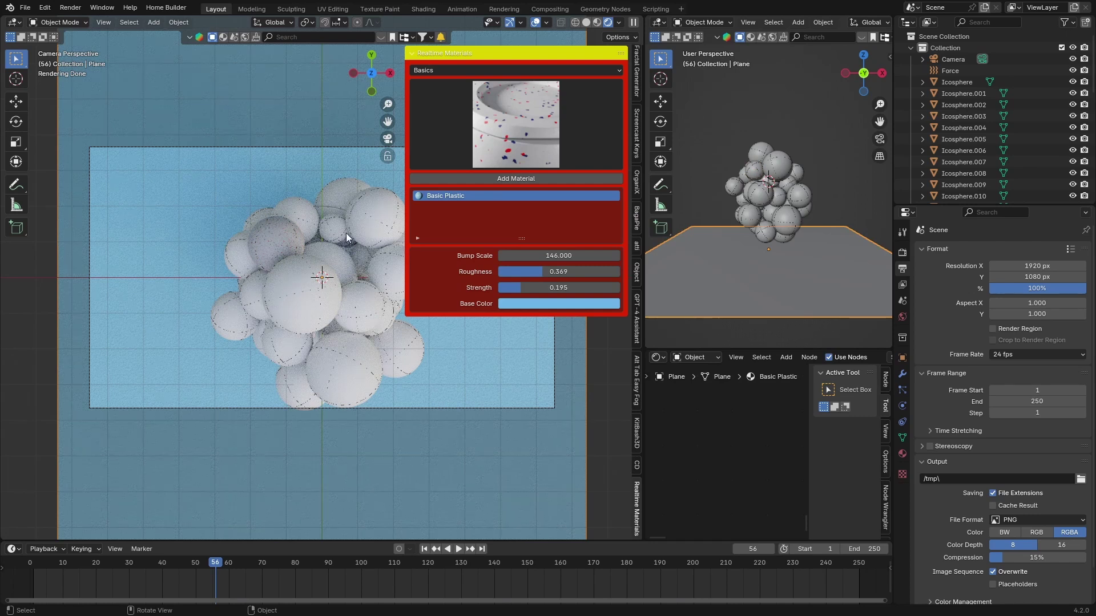
left_click_drag(407, 192, 650, 194)
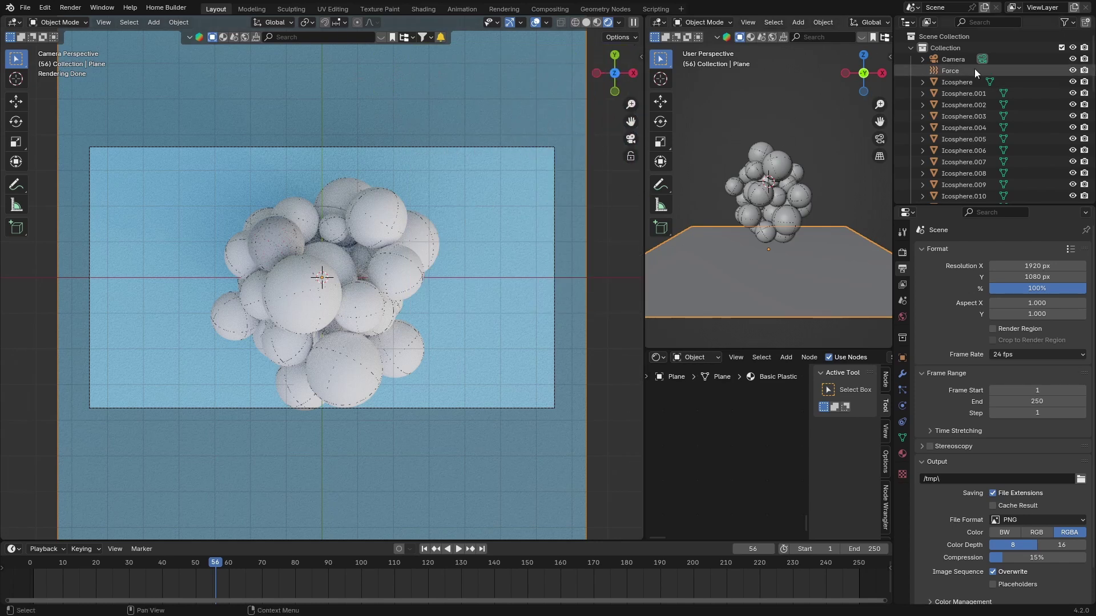
Hide the plane, select all spheres, and apply the Basic Wood material to them.
scroll(943, 154, "down", 14)
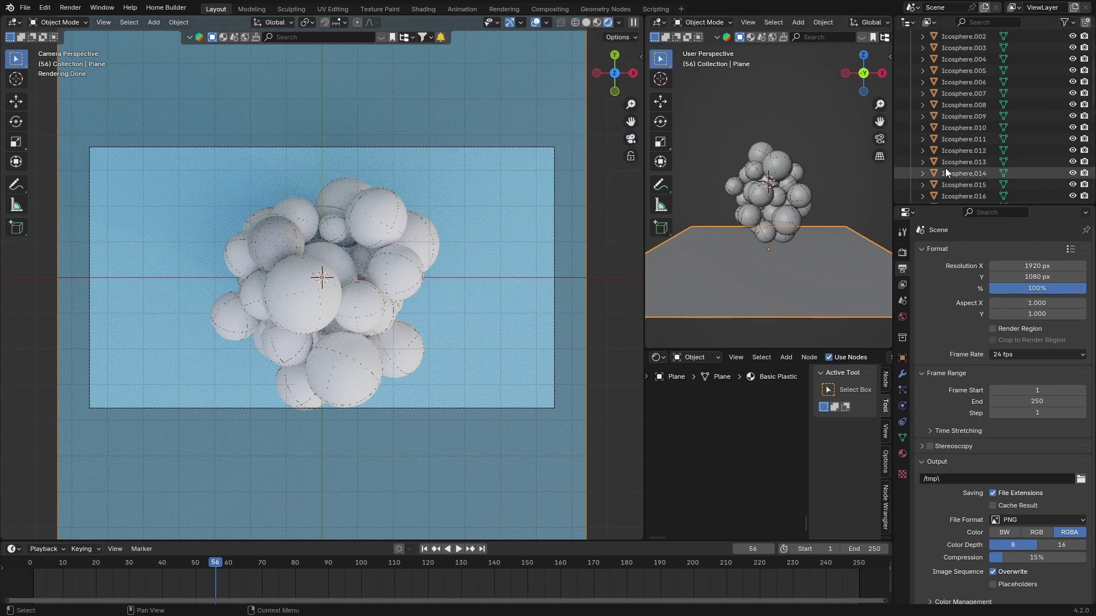
key("h")
key("a")
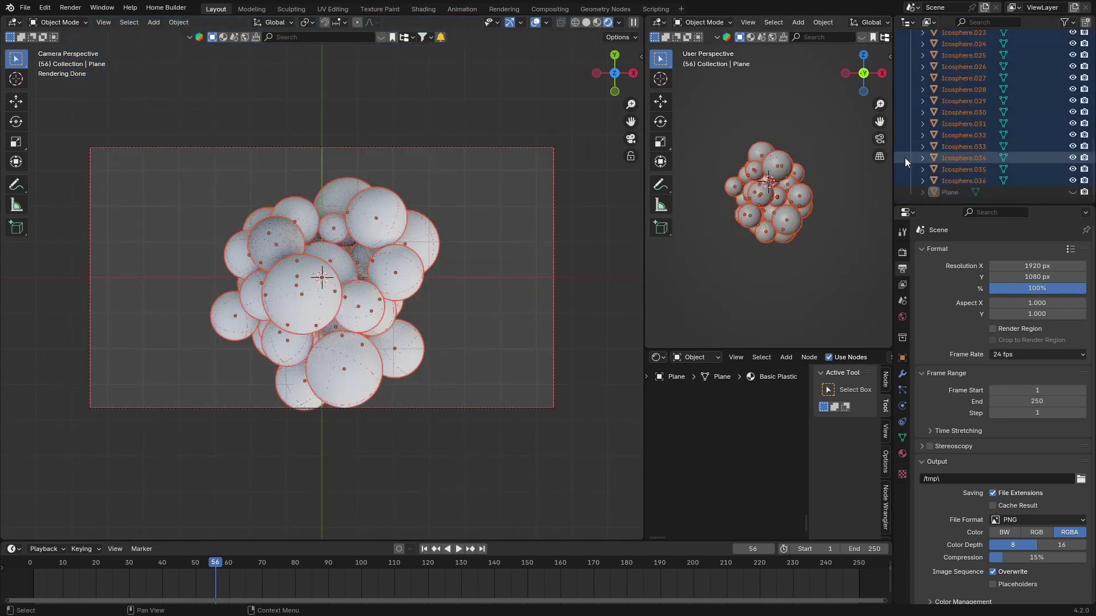
key("n")
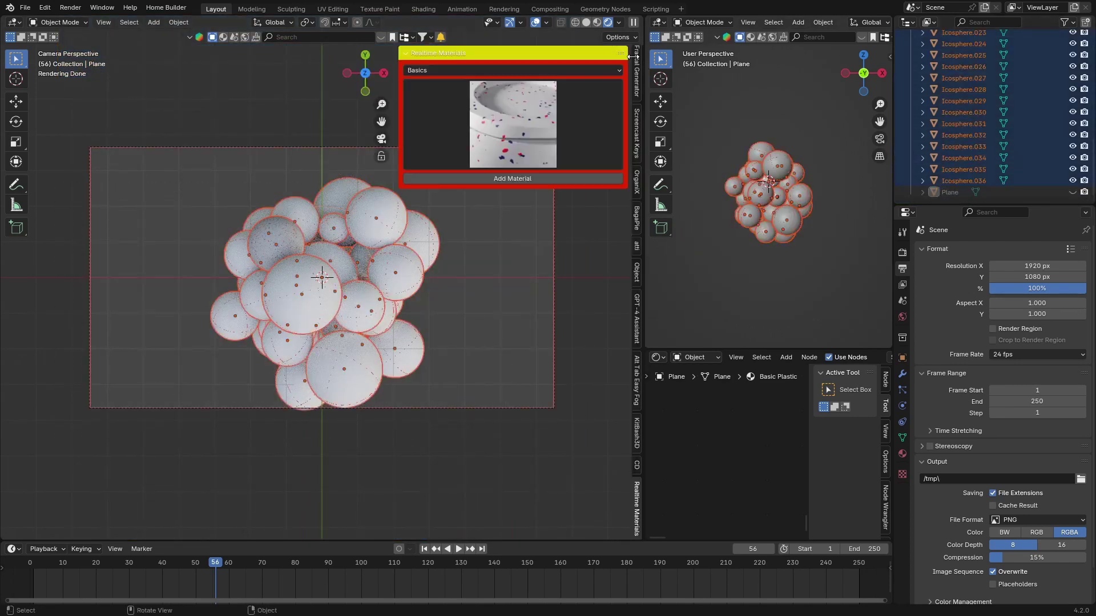
left_click(504, 132)
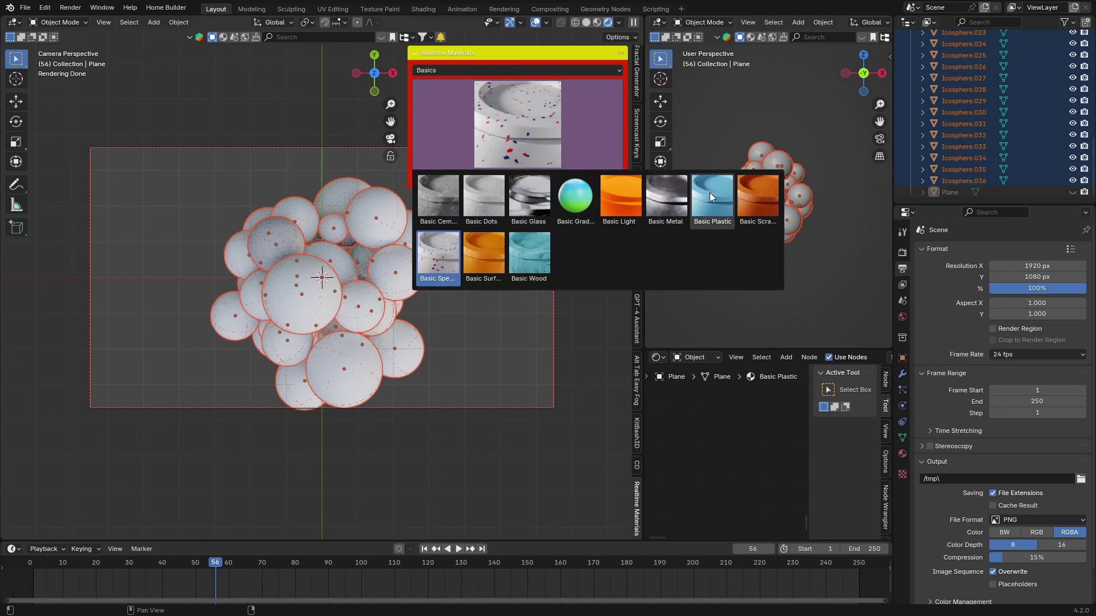
left_click(523, 256)
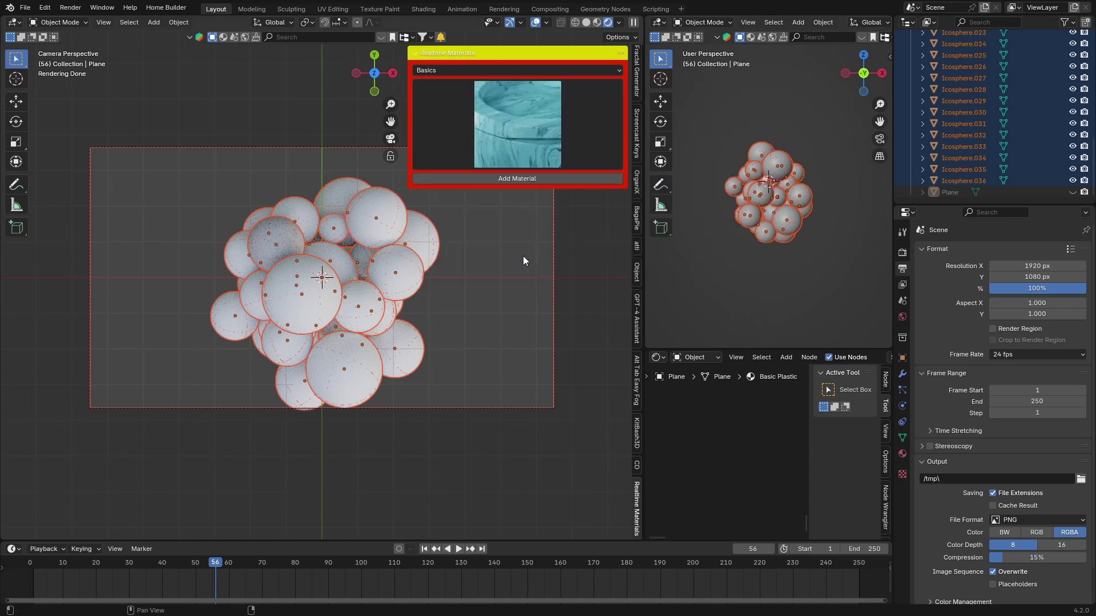
left_click(505, 178)
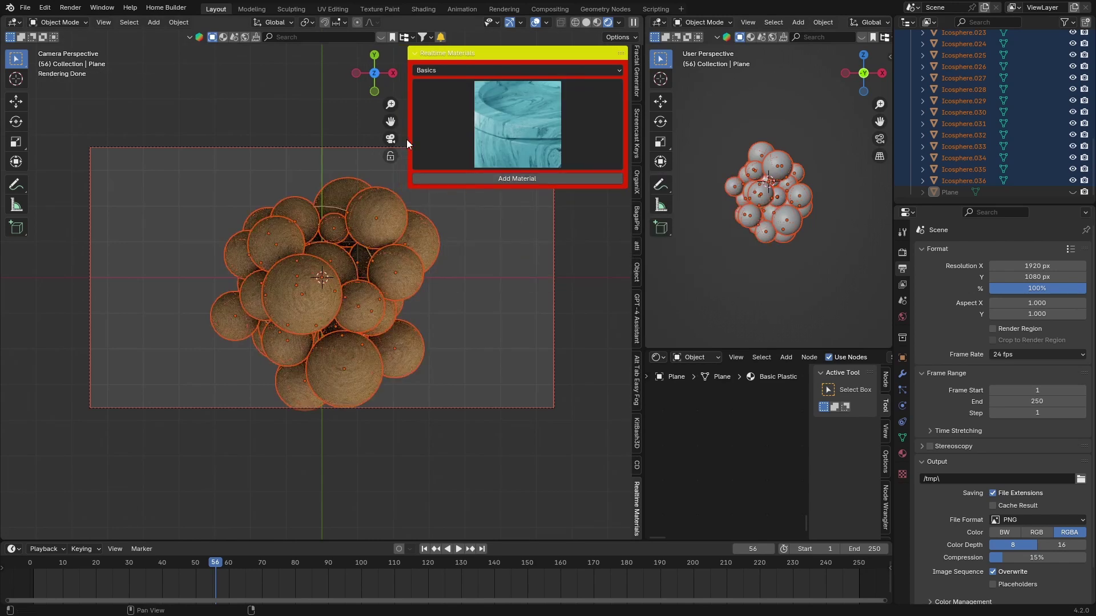
key("n")
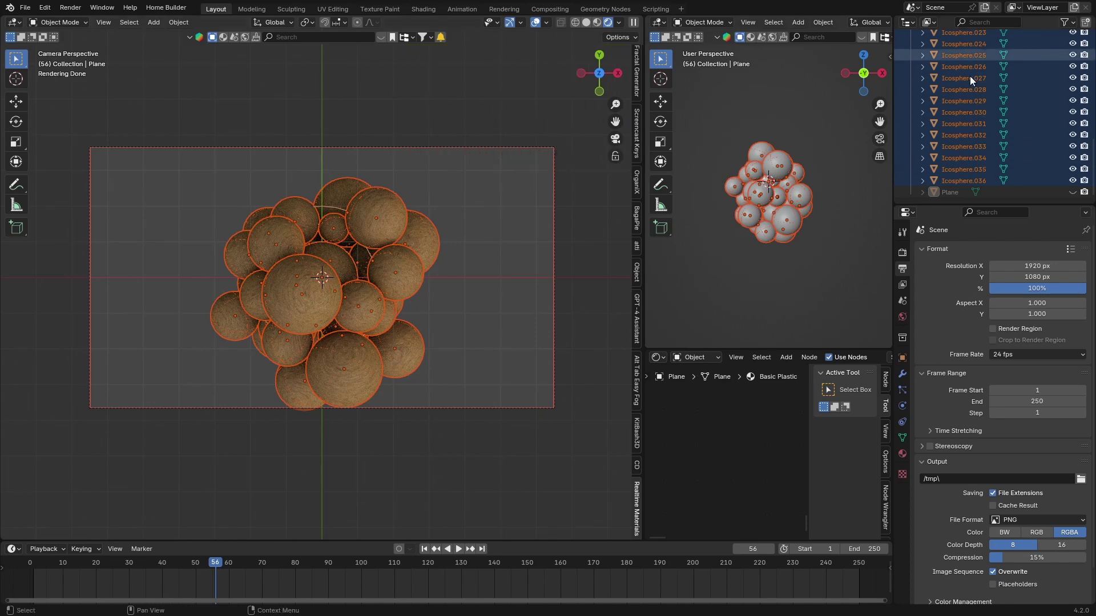
Deselect the spheres and unhide the plane in the outliner.
left_click(136, 229)
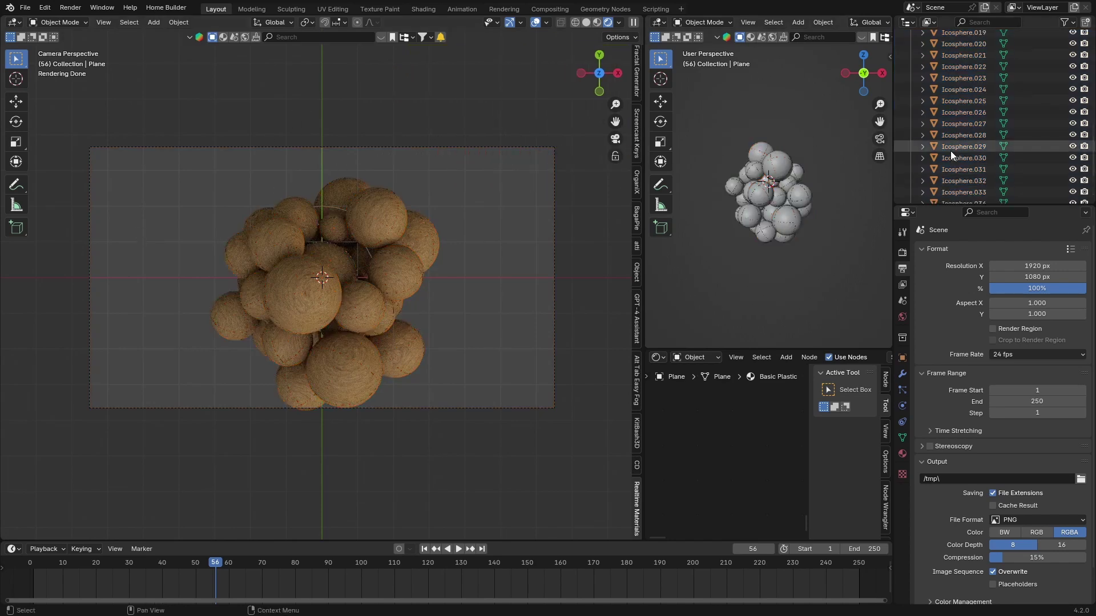
scroll(950, 150, "up", 2)
scroll(950, 151, "down", 2)
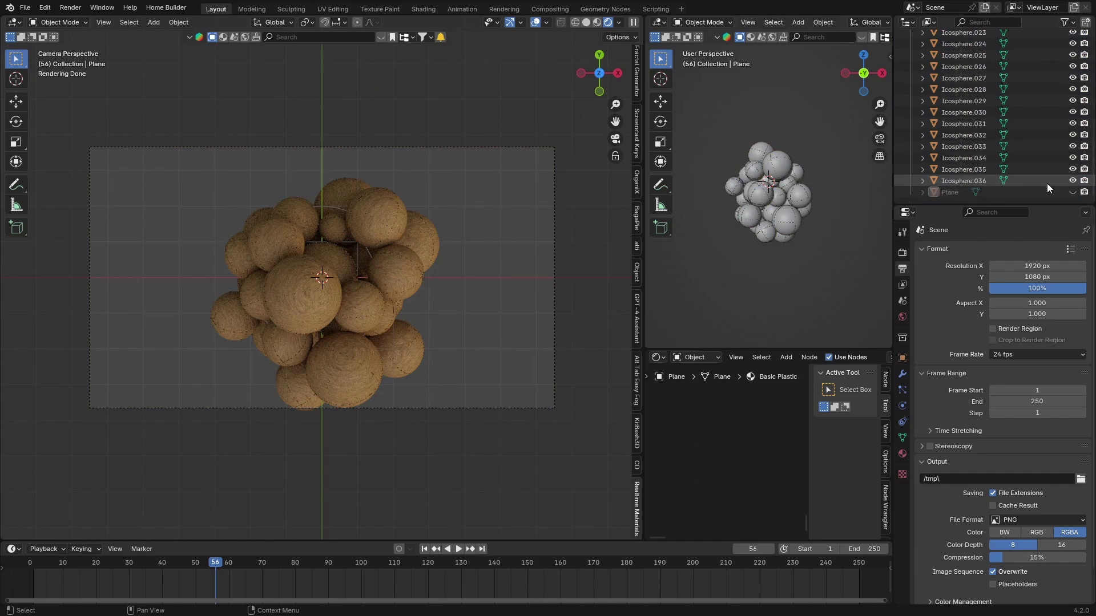
left_click(1072, 193)
In camera view, rewind to frame 11, play to frame 32, and restore Rendered shading.
middle_click_drag(365, 346, 368, 178)
key("KP_0")
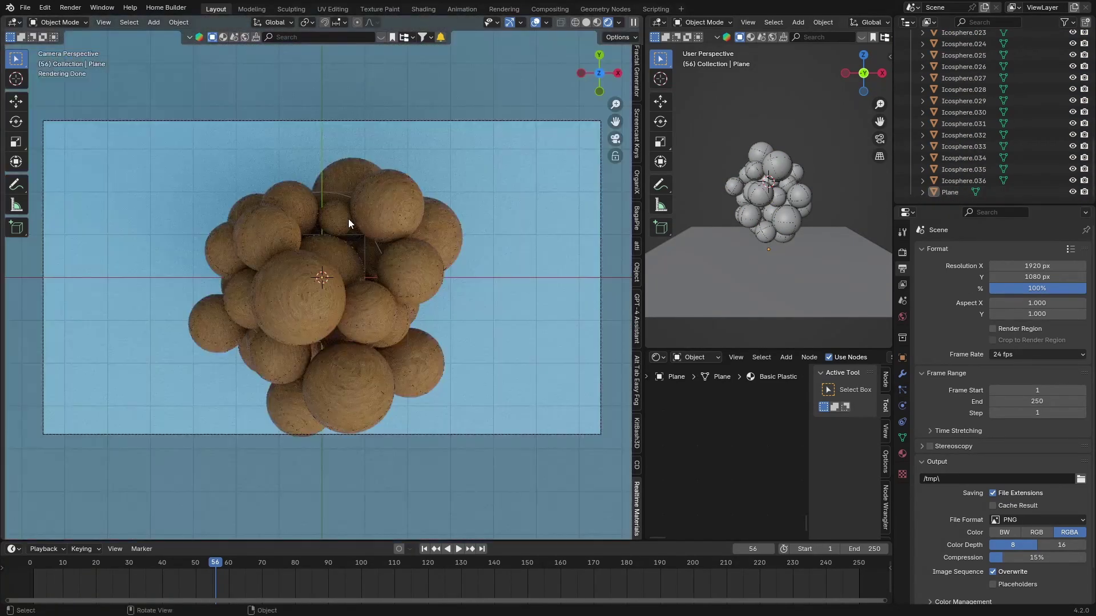
left_click_drag(214, 567, 68, 567)
key("space")
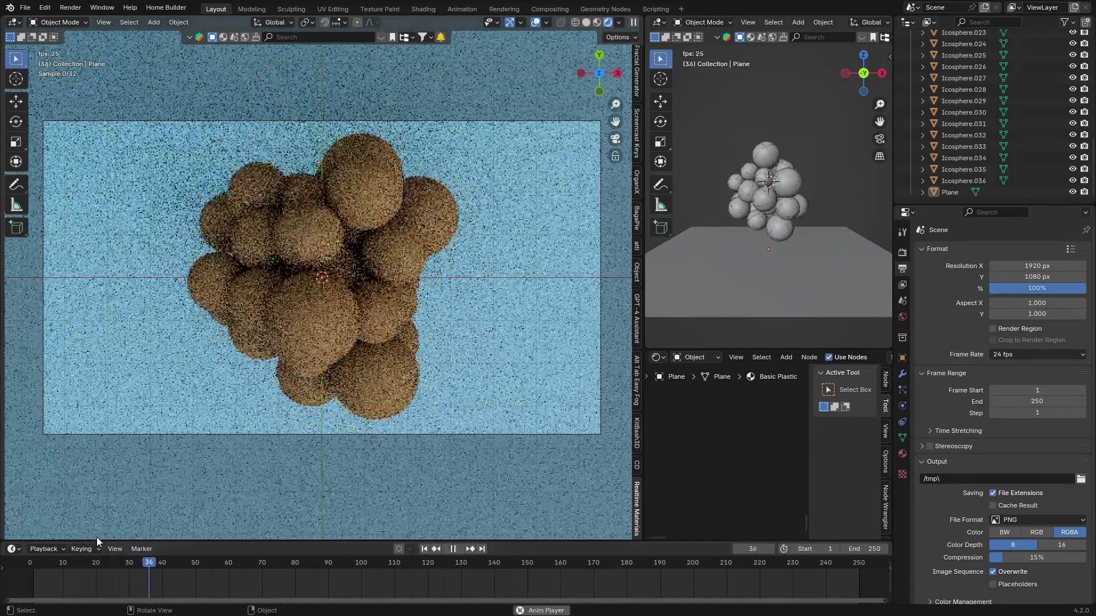
key("space")
key("z")
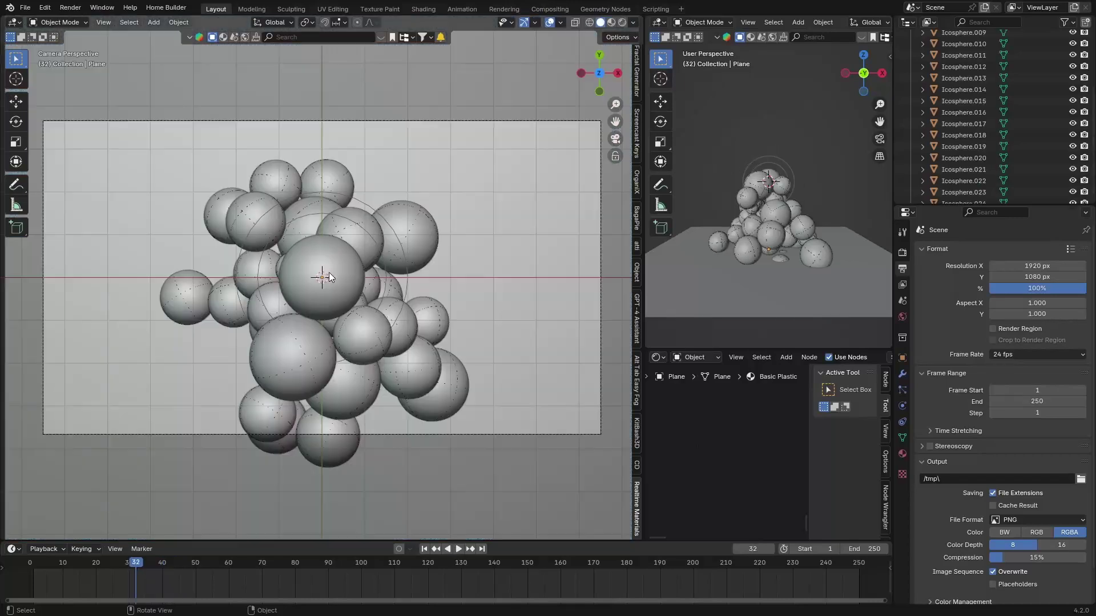
left_click(620, 22)
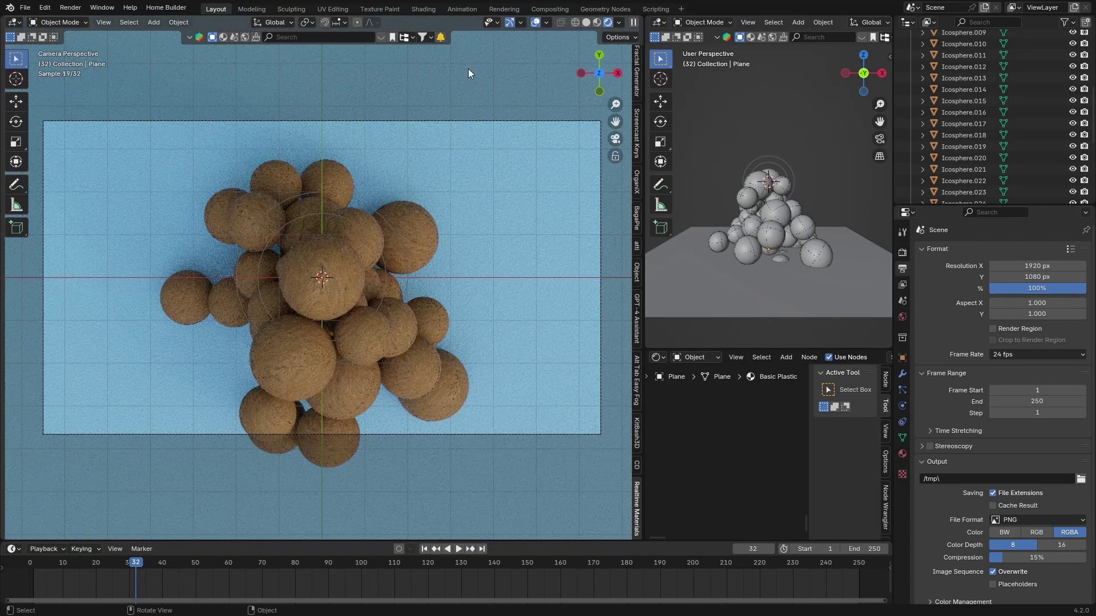